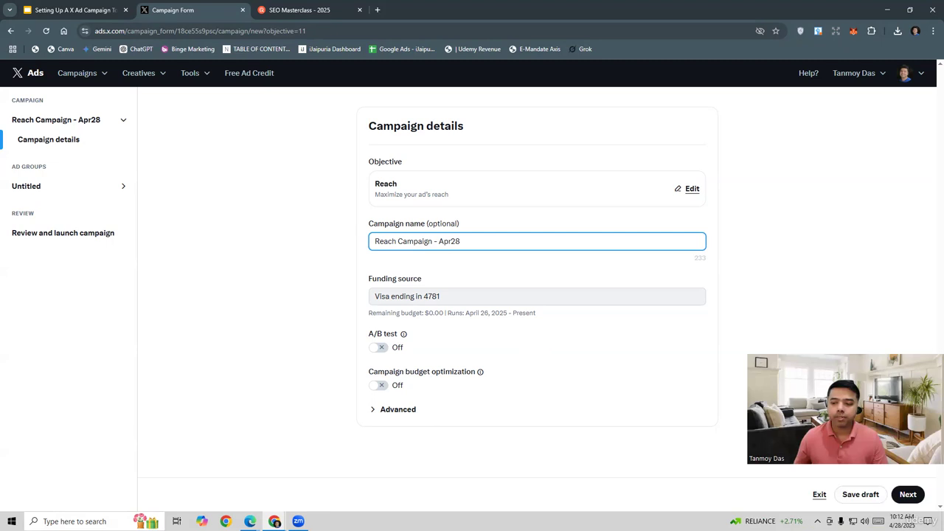
# Continue from the campaign details to the ad group details and name the ad group "Reach Ad Group1".
pyautogui.click(908, 494)
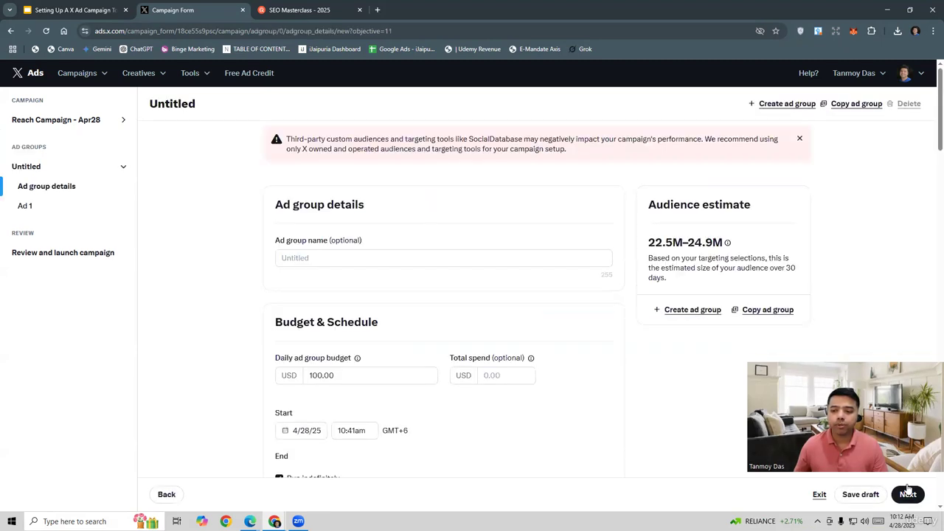
pyautogui.middleClick(532, 349)
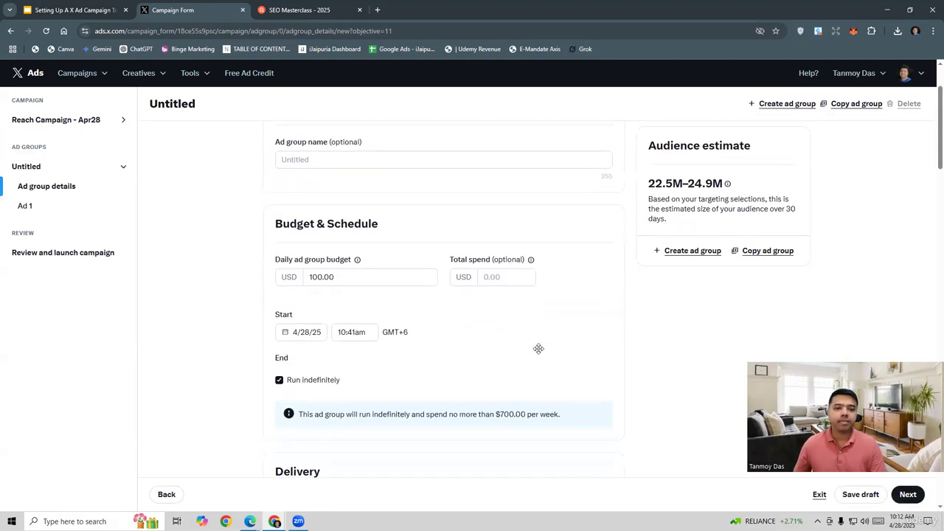
pyautogui.click(312, 209)
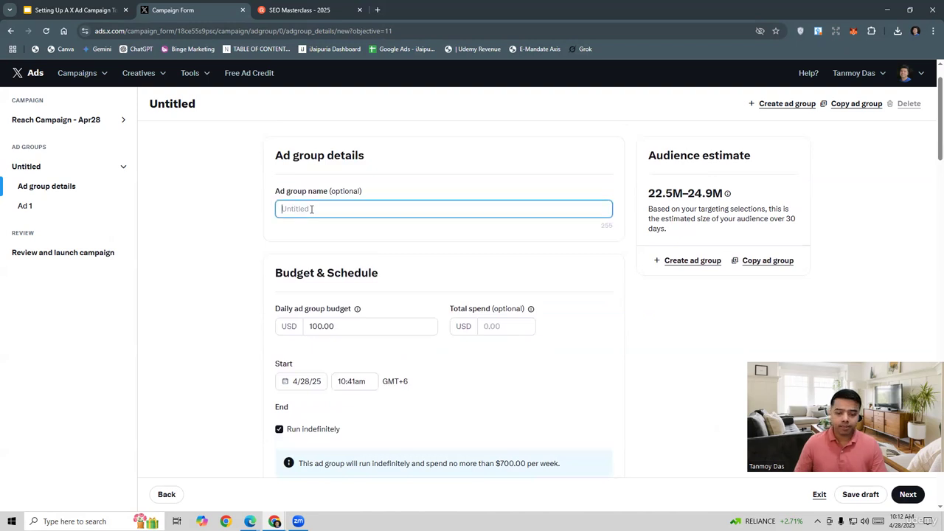
pyautogui.write('Reach Ad')
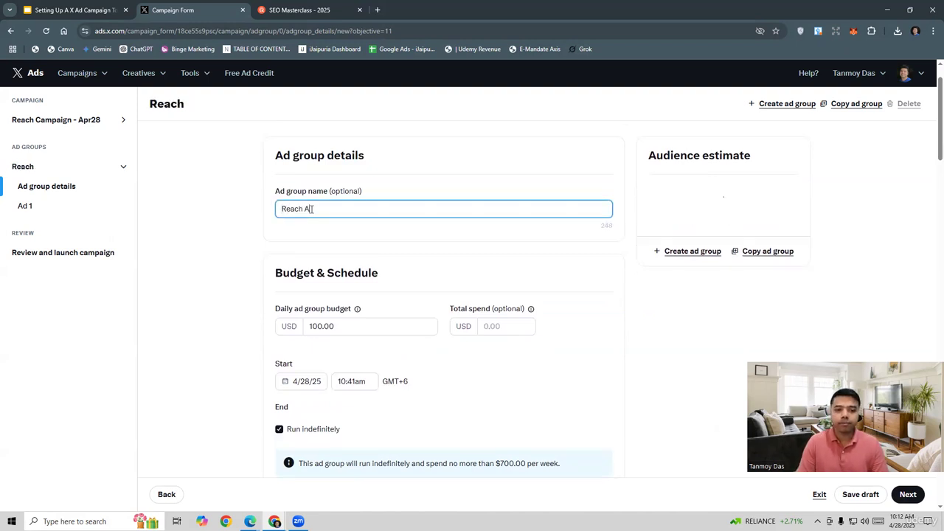
pyautogui.write(' Group1')
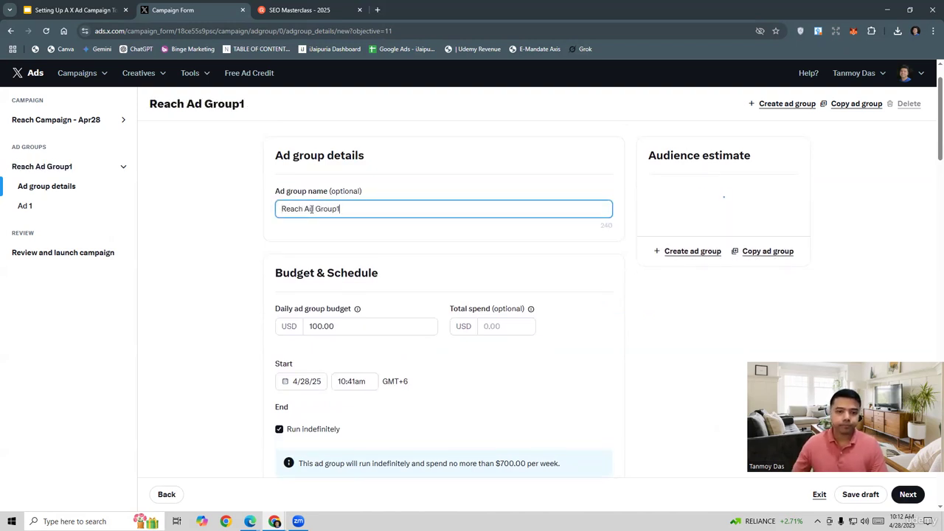
# Set a custom frequency cap of 10 impressions per 7 days in the ad group's delivery settings.
pyautogui.scroll(-1, 476, 268)
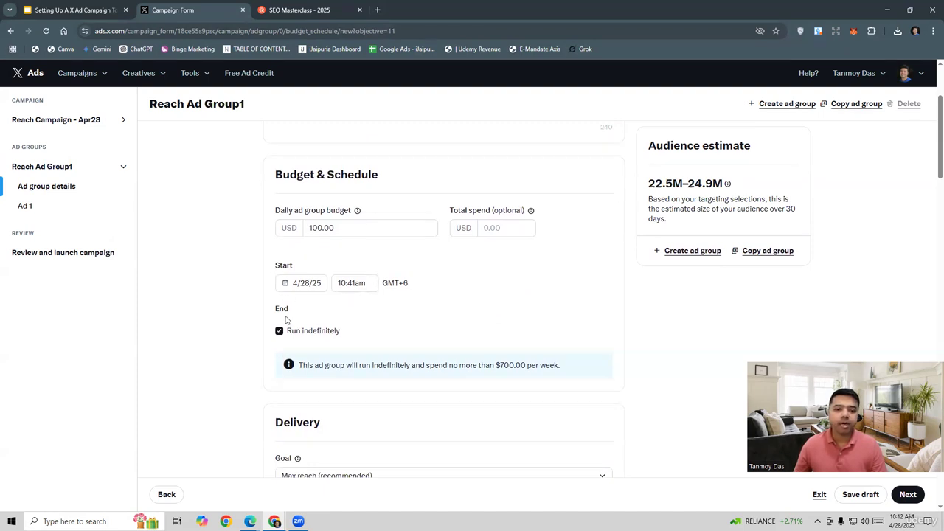
pyautogui.scroll(-2, 384, 333)
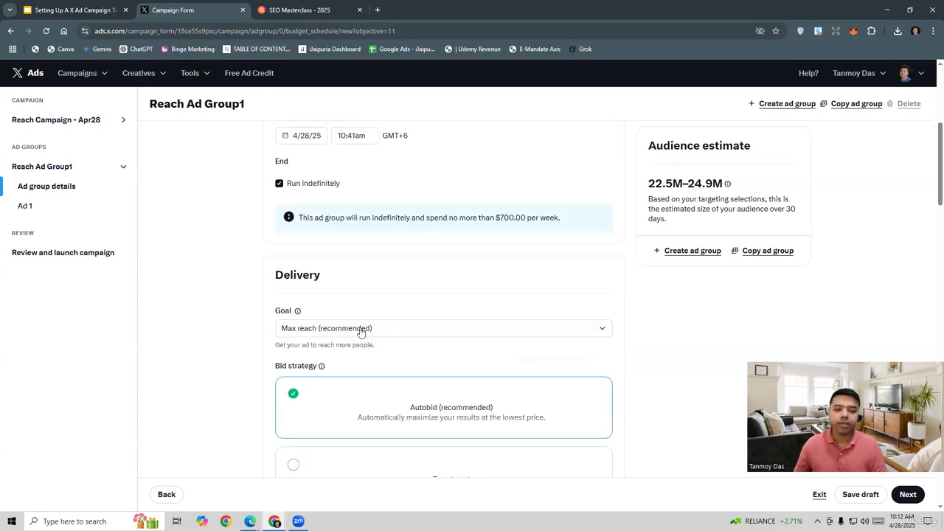
pyautogui.scroll(-1, 360, 333)
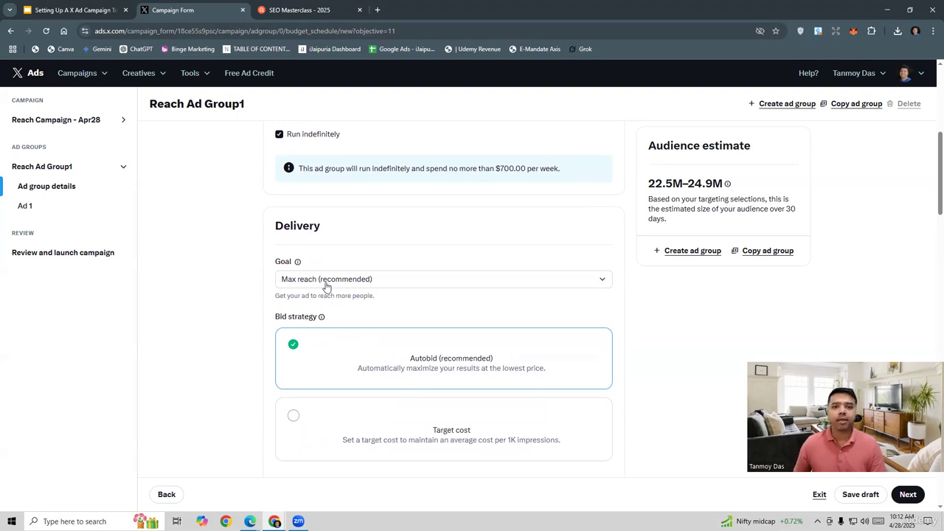
pyautogui.scroll(-2, 420, 276)
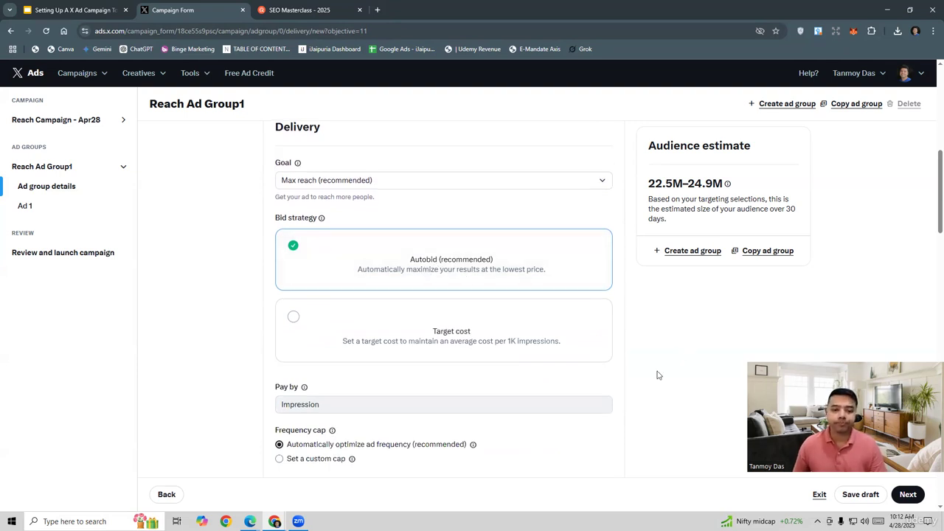
pyautogui.scroll(-3, 656, 374)
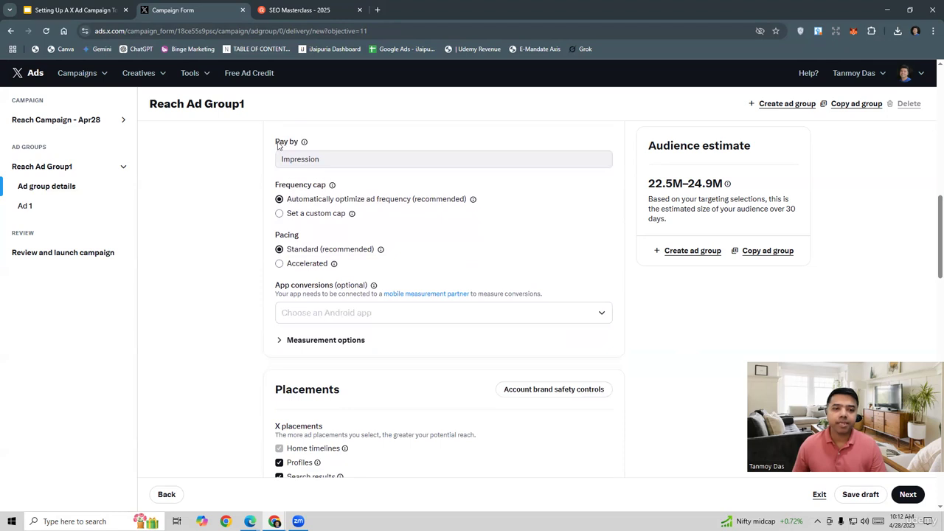
pyautogui.click(302, 161)
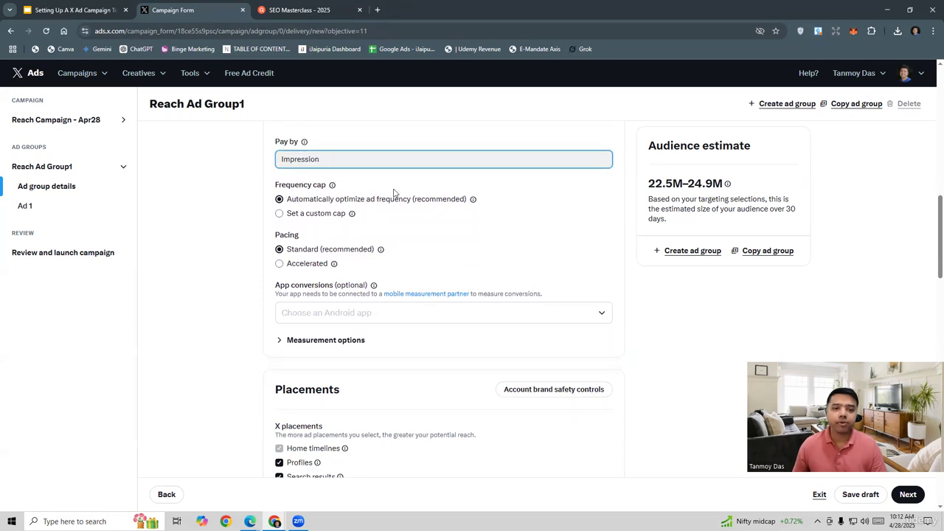
pyautogui.click(455, 235)
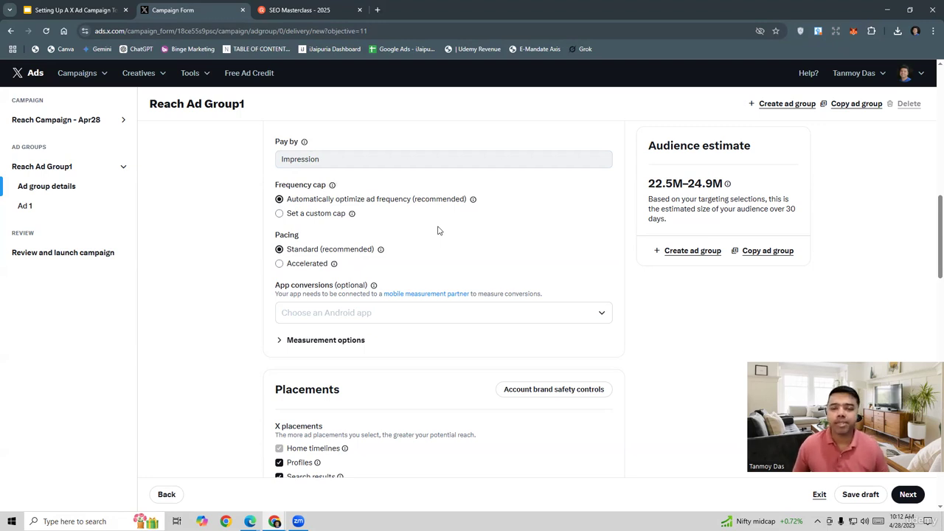
pyautogui.click(309, 215)
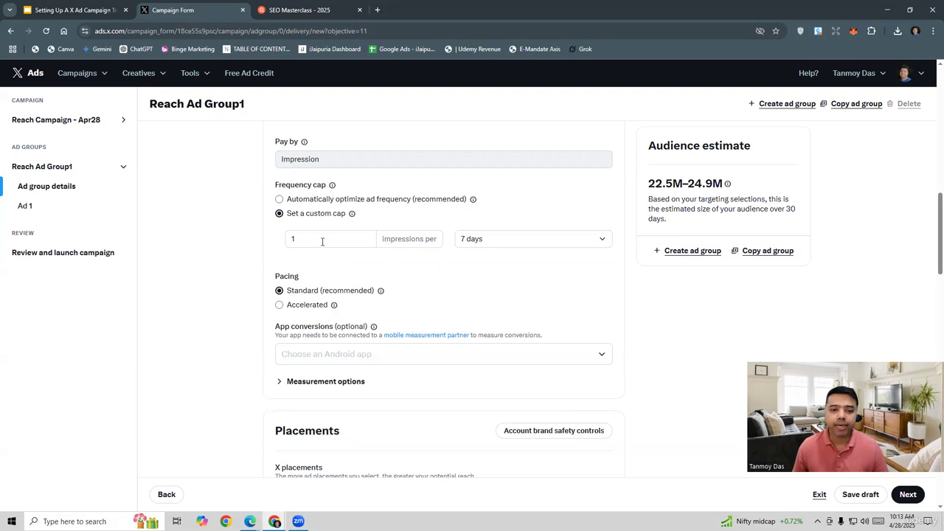
pyautogui.doubleClick(322, 238)
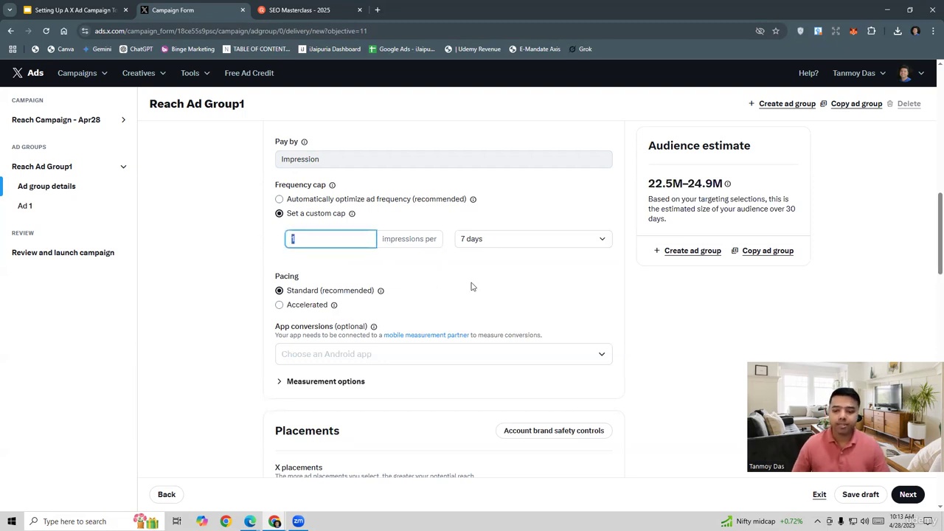
pyautogui.write('10')
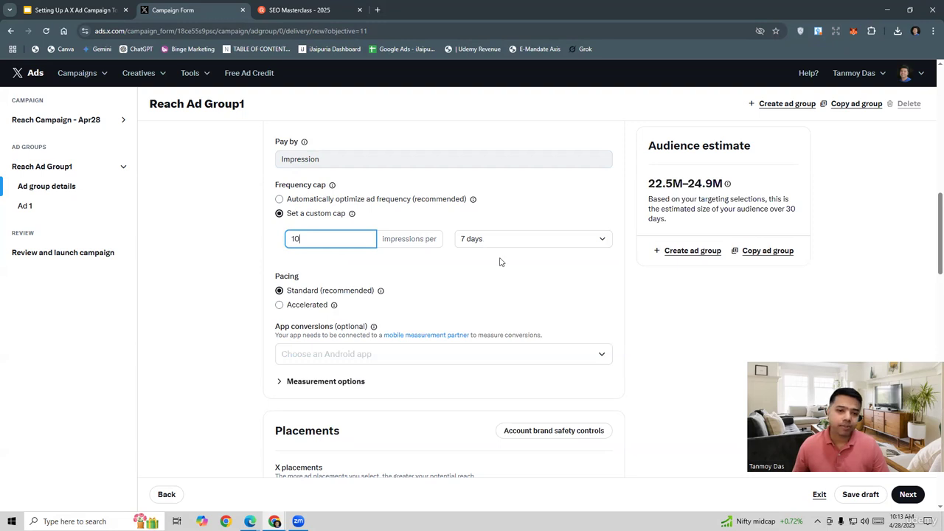
pyautogui.click(364, 264)
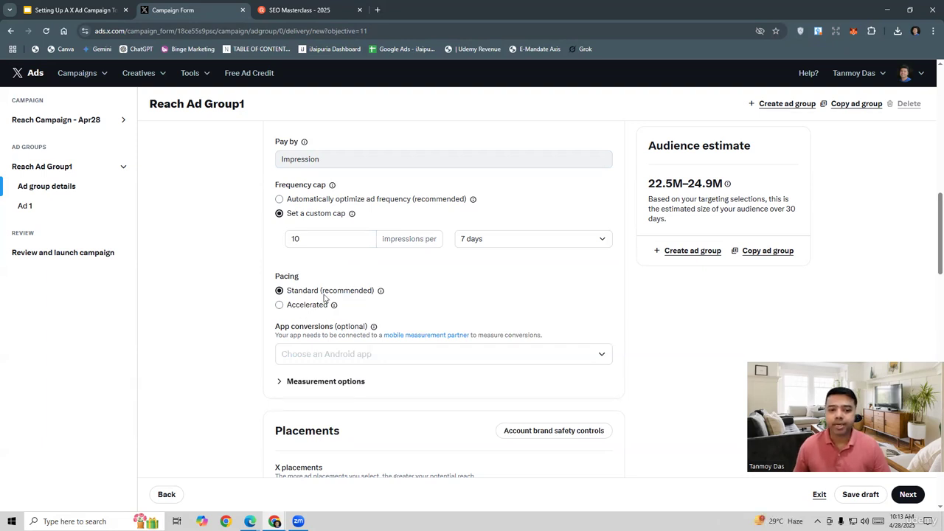
pyautogui.doubleClick(455, 295)
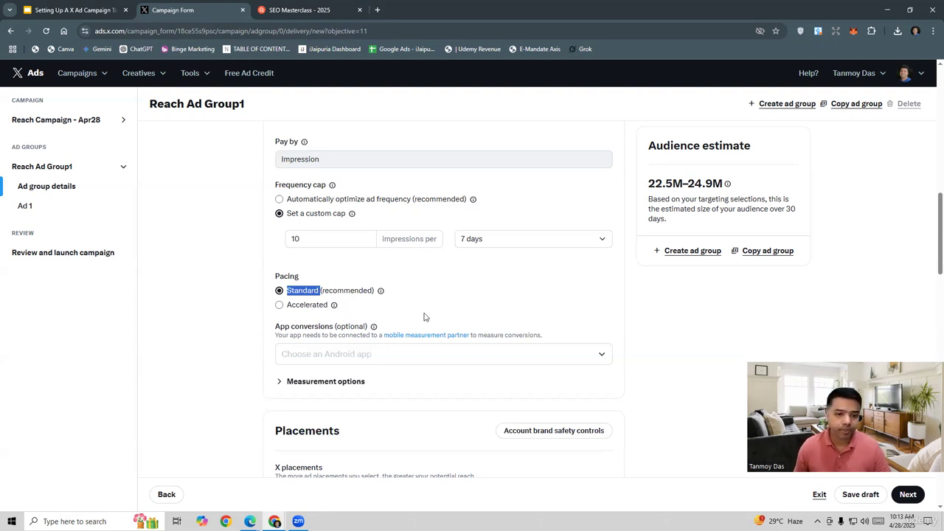
# Limit the ad group's demographics to an age range of 18 to 54.
pyautogui.scroll(-3, 424, 317)
pyautogui.scroll(1, 424, 317)
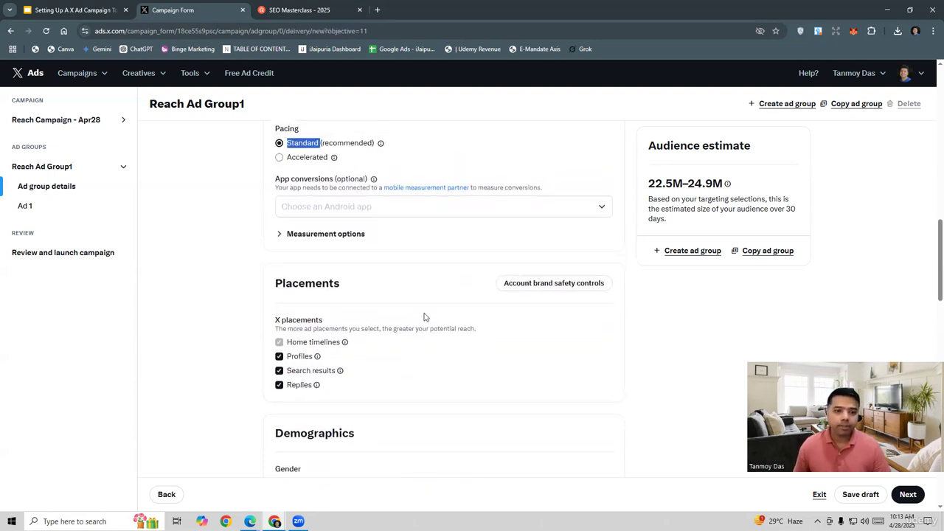
pyautogui.scroll(-2, 424, 317)
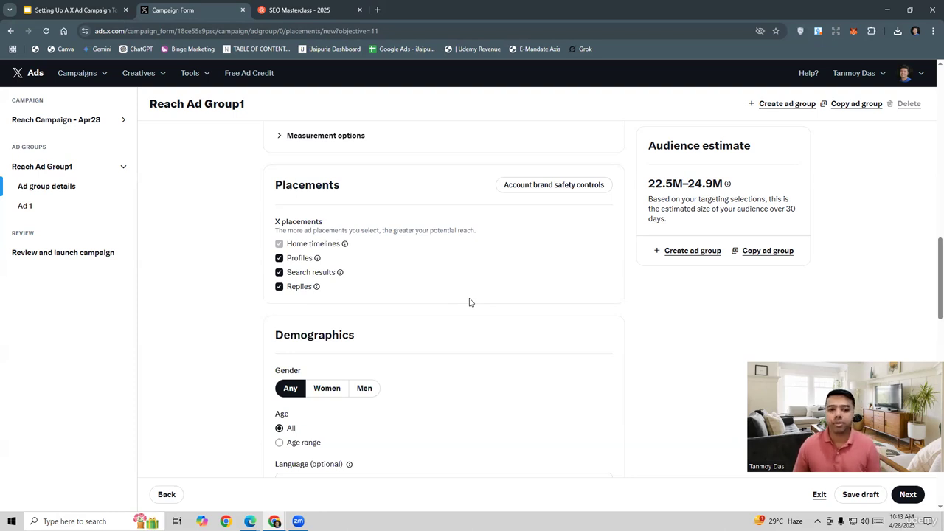
pyautogui.scroll(-3, 469, 303)
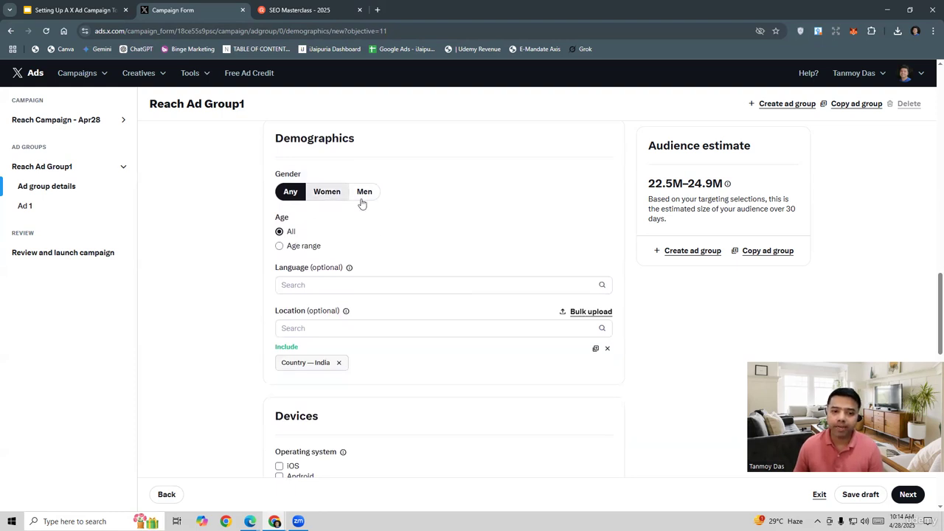
pyautogui.click(305, 249)
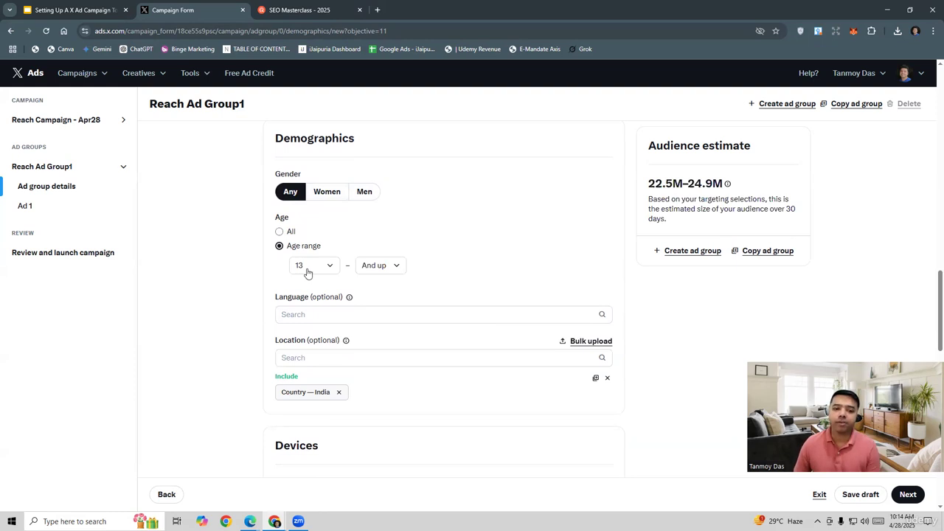
pyautogui.click(308, 272)
pyautogui.click(325, 307)
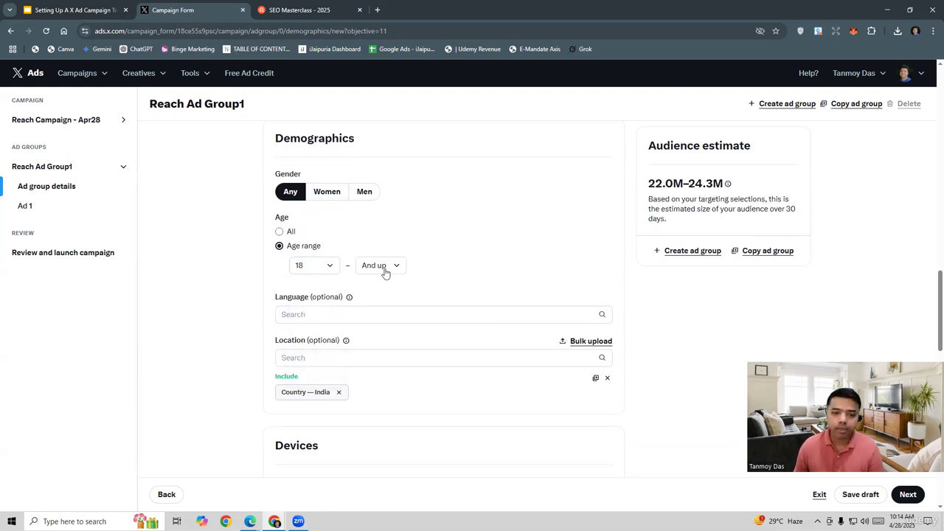
pyautogui.click(382, 271)
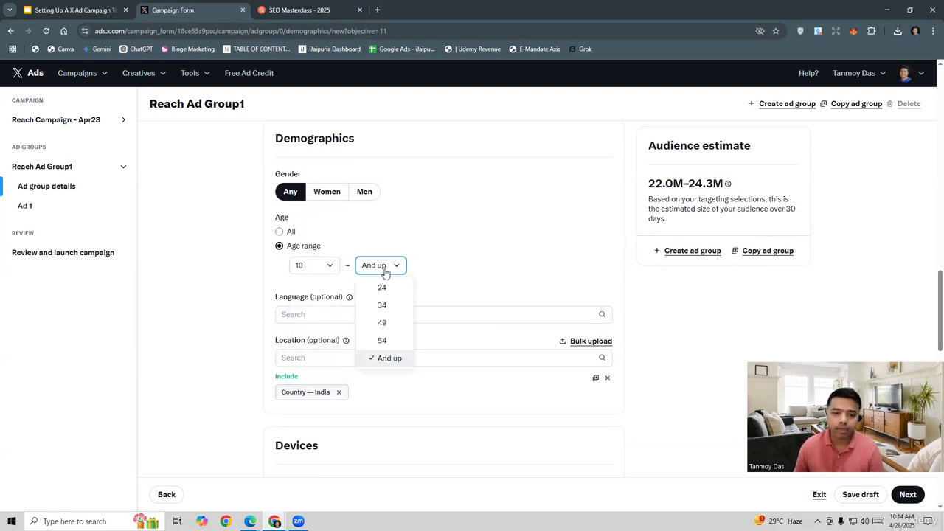
pyautogui.click(387, 341)
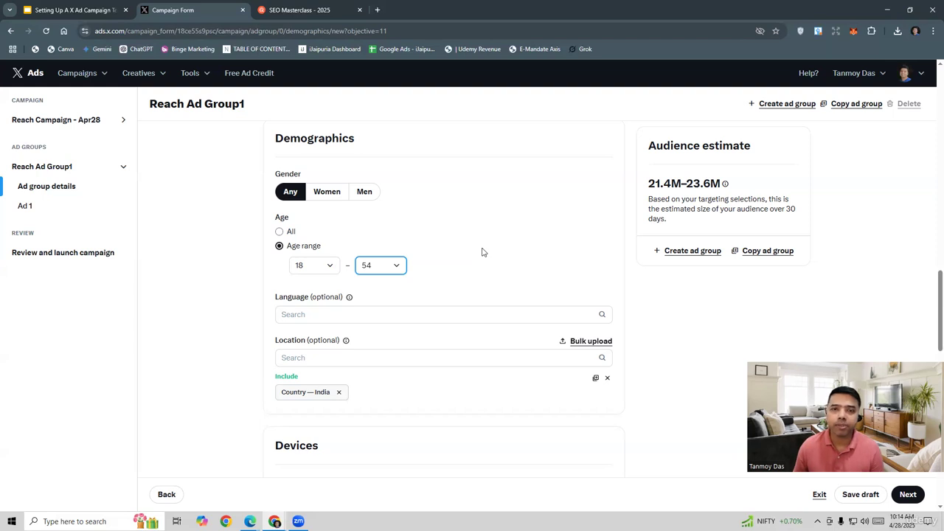
# Replace India in the targeted locations with the New York, US region.
pyautogui.click(334, 359)
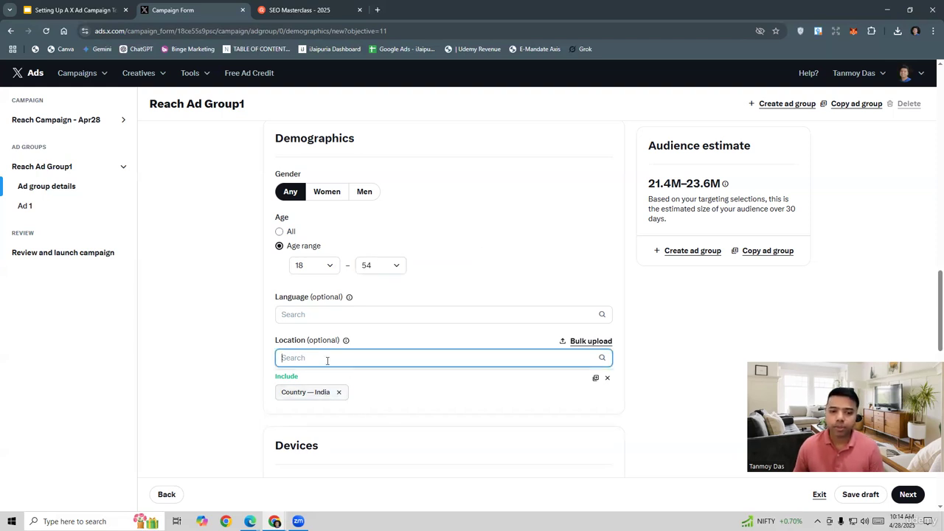
pyautogui.click(339, 392)
pyautogui.click(310, 357)
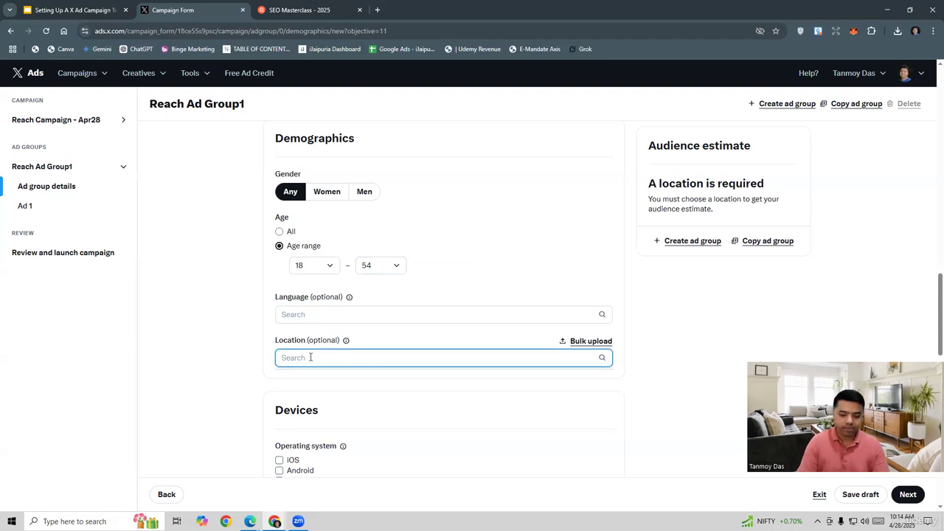
pyautogui.write('new york')
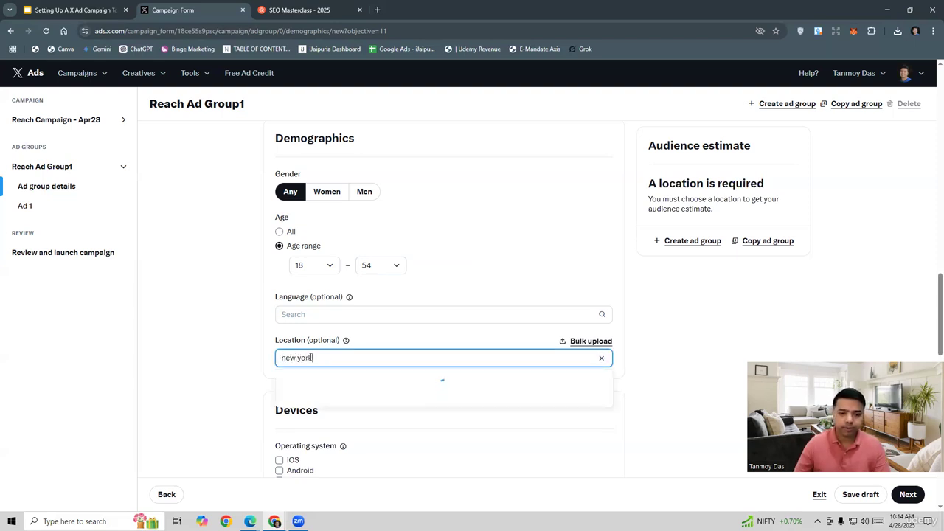
pyautogui.click(593, 379)
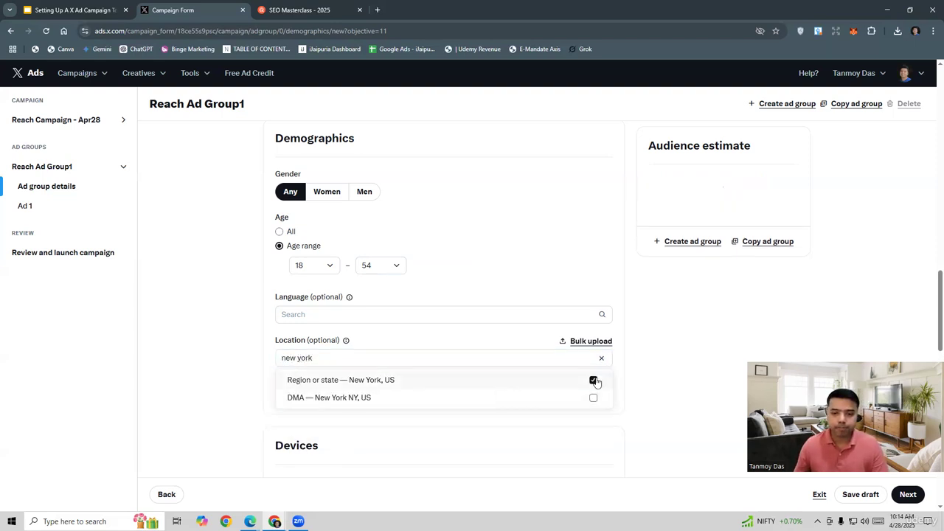
# Add the New Jersey, US region and the city of Sydney, AU to the targeted locations.
pyautogui.moveTo(320, 357); pyautogui.dragTo(279, 356)
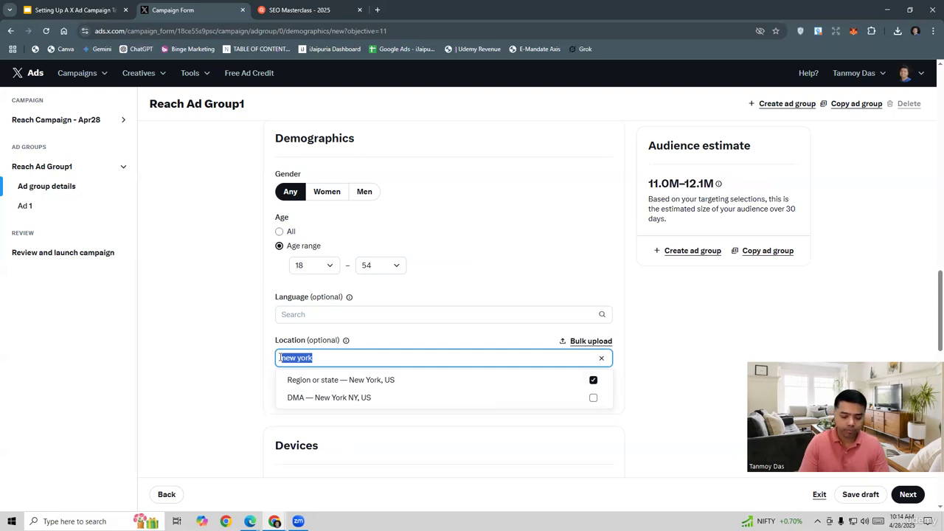
pyautogui.write('new jersey')
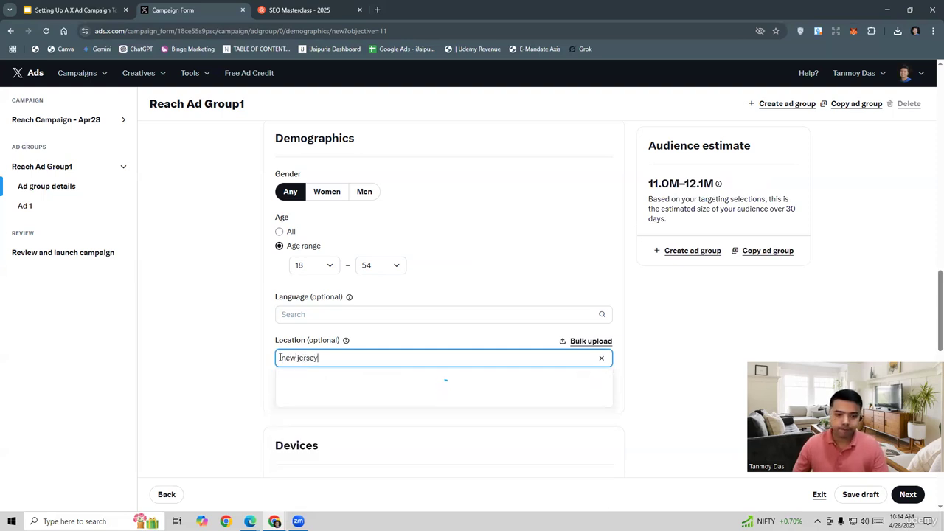
pyautogui.click(592, 380)
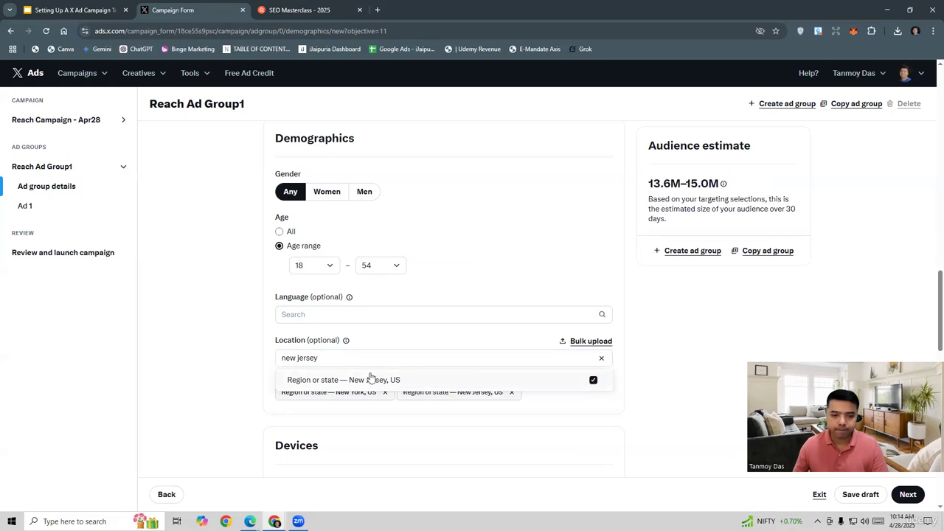
pyautogui.moveTo(319, 358); pyautogui.dragTo(270, 359)
pyautogui.write('syd')
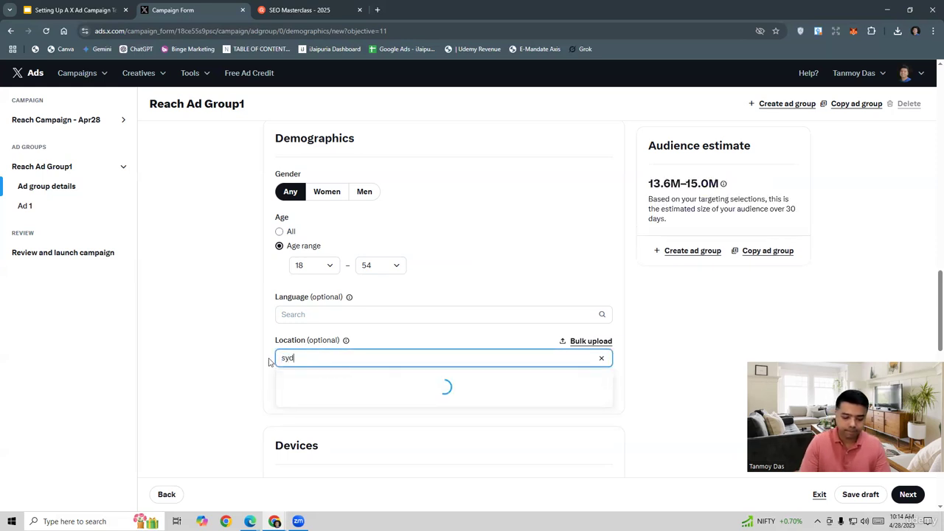
pyautogui.write('ney')
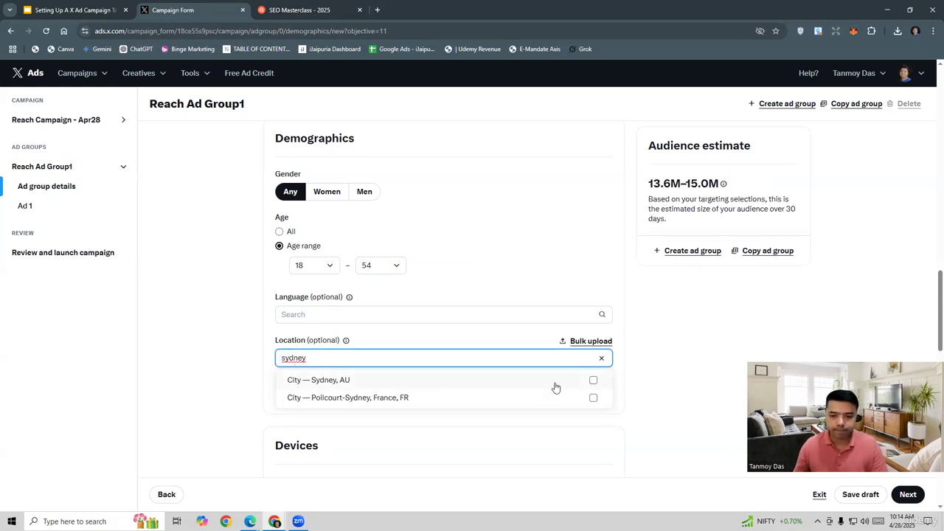
pyautogui.click(593, 380)
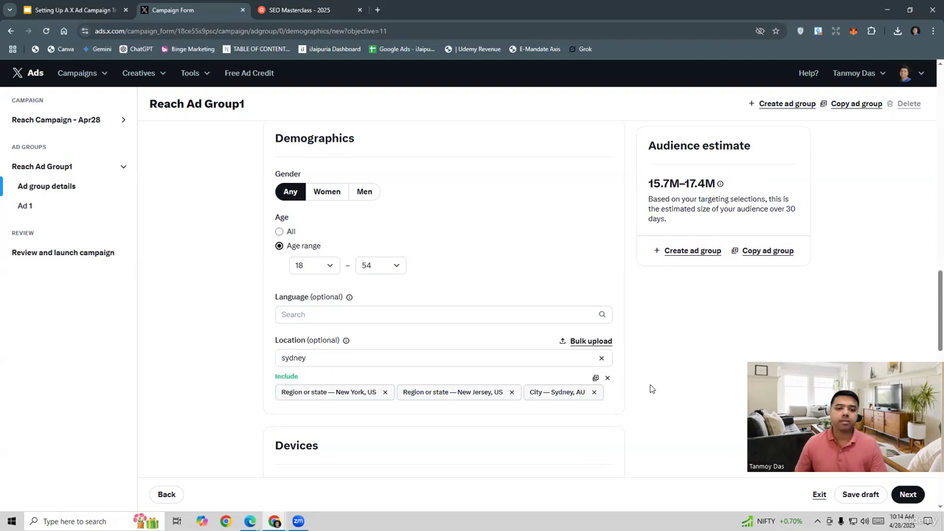
pyautogui.scroll(-4, 650, 389)
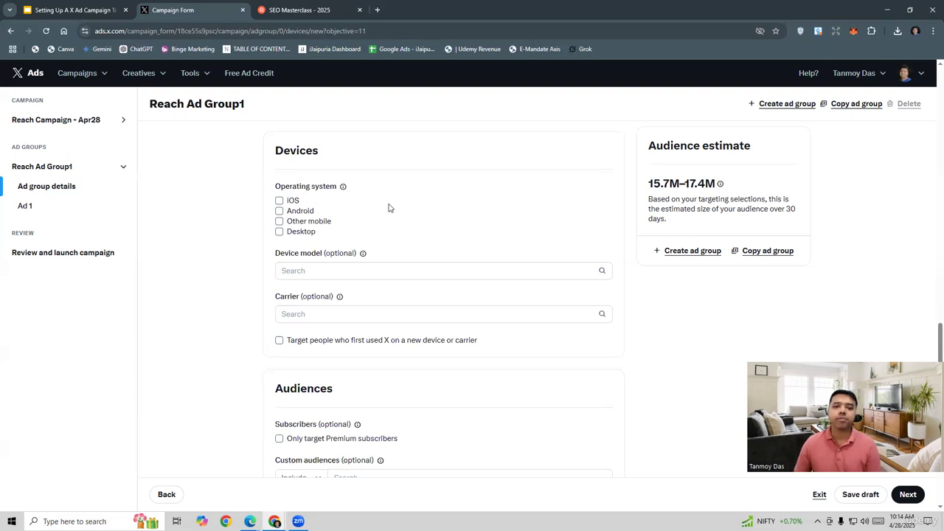
# Target the iOS and Android operating systems in the ad group's device settings.
pyautogui.click(279, 201)
pyautogui.click(279, 236)
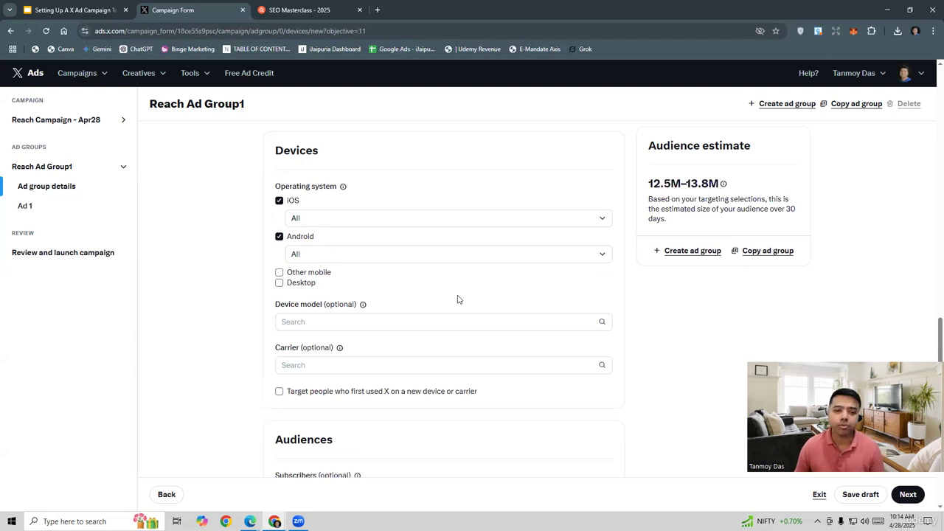
# Examine the Audiences section and the categories offered for custom audiences.
pyautogui.scroll(-4, 458, 299)
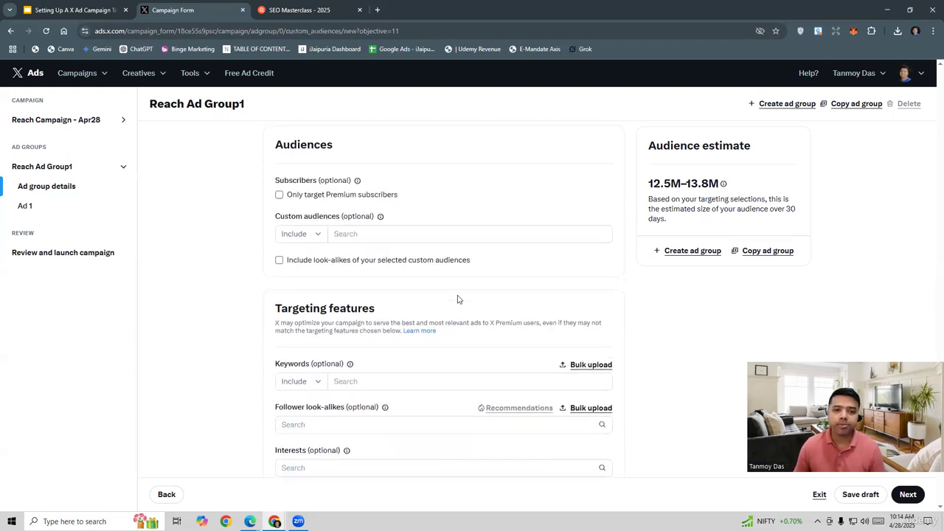
pyautogui.doubleClick(293, 147)
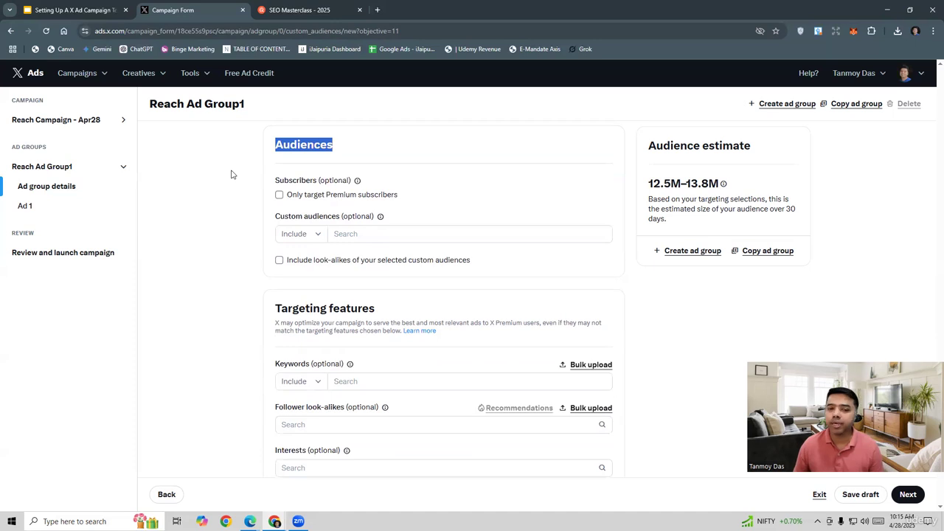
pyautogui.click(336, 236)
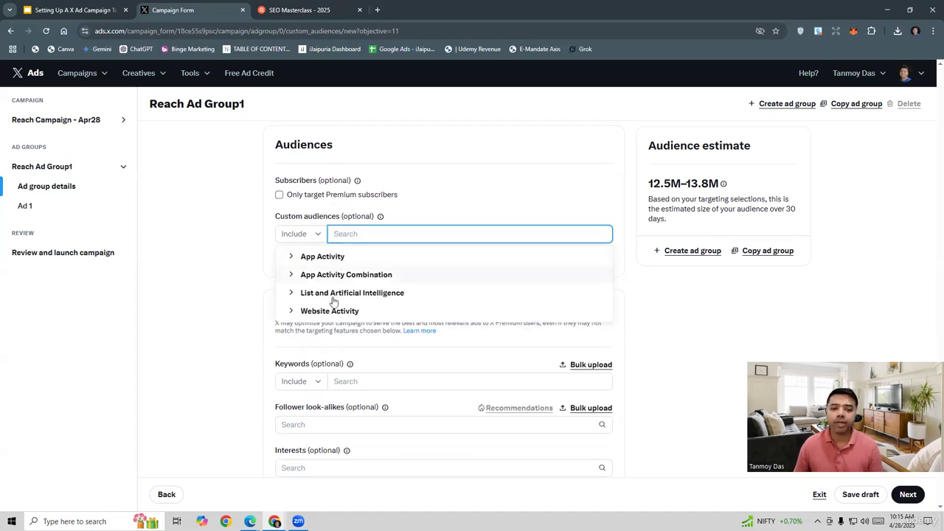
pyautogui.click(218, 257)
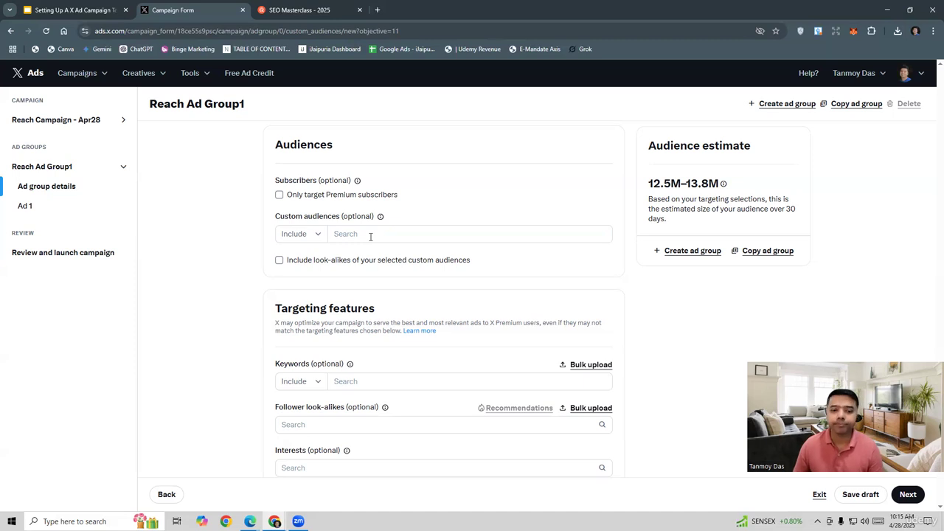
# Check the SEO Masterclass course page and include the keyword "seo" in the ad group's targeting features.
pyautogui.scroll(-2, 231, 248)
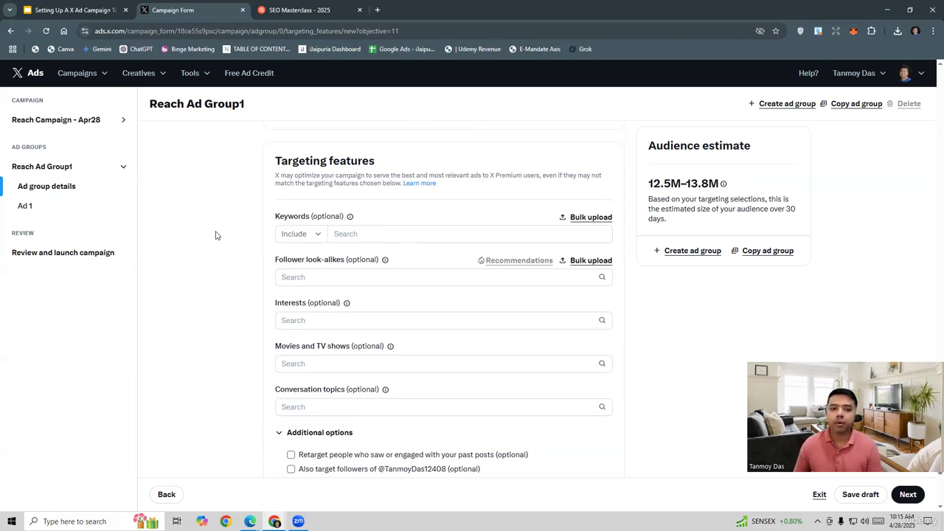
pyautogui.click(360, 234)
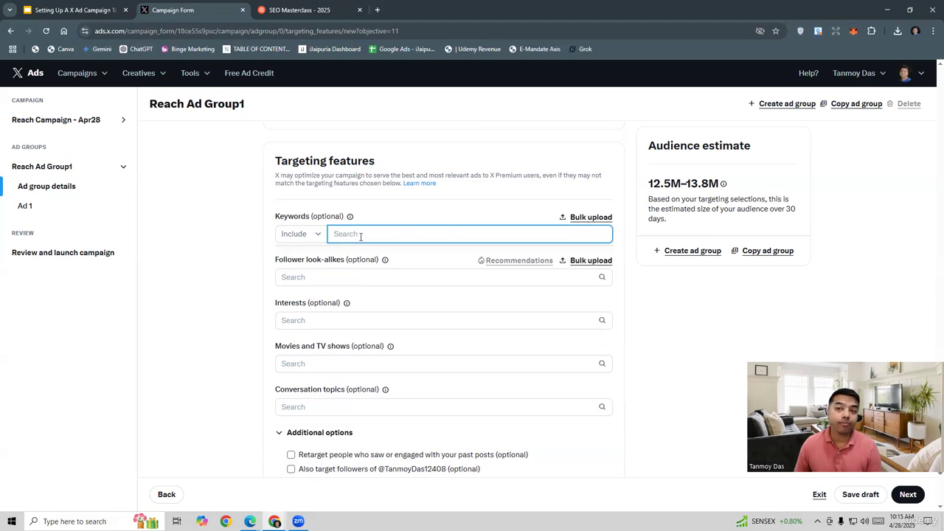
pyautogui.click(298, 10)
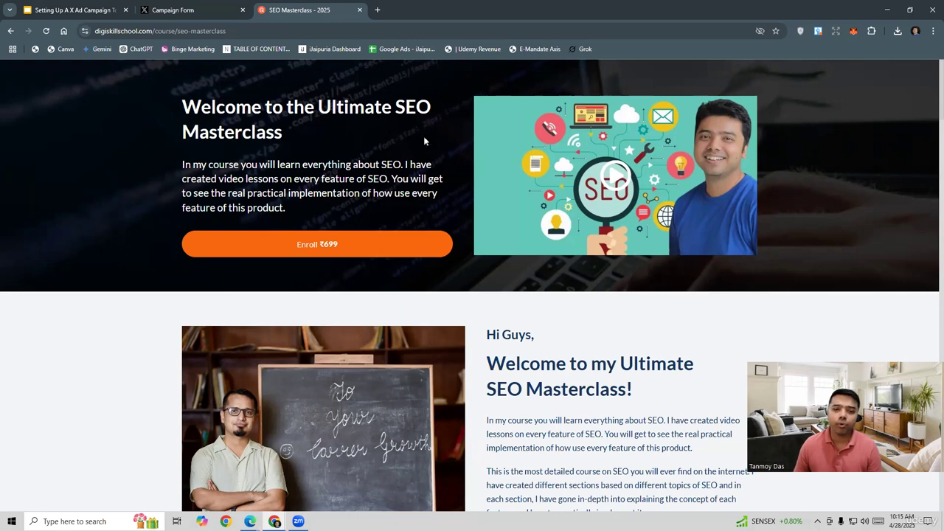
pyautogui.click(198, 10)
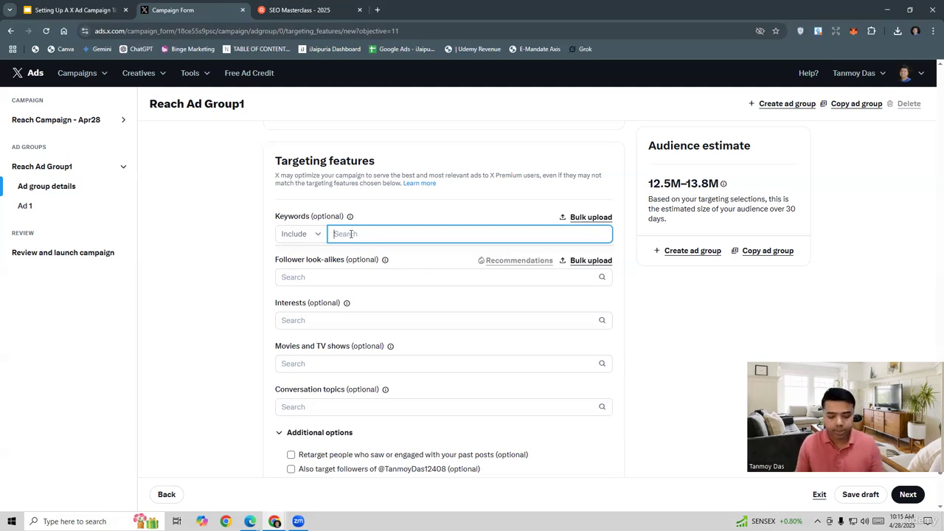
pyautogui.write('seo')
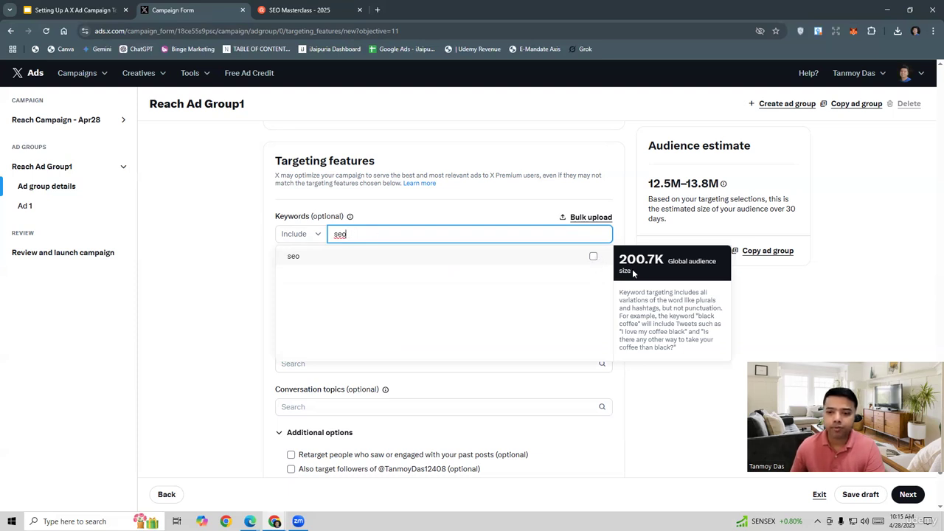
pyautogui.click(593, 257)
# Add "search engine optimization" to the included keywords.
pyautogui.doubleClick(339, 234)
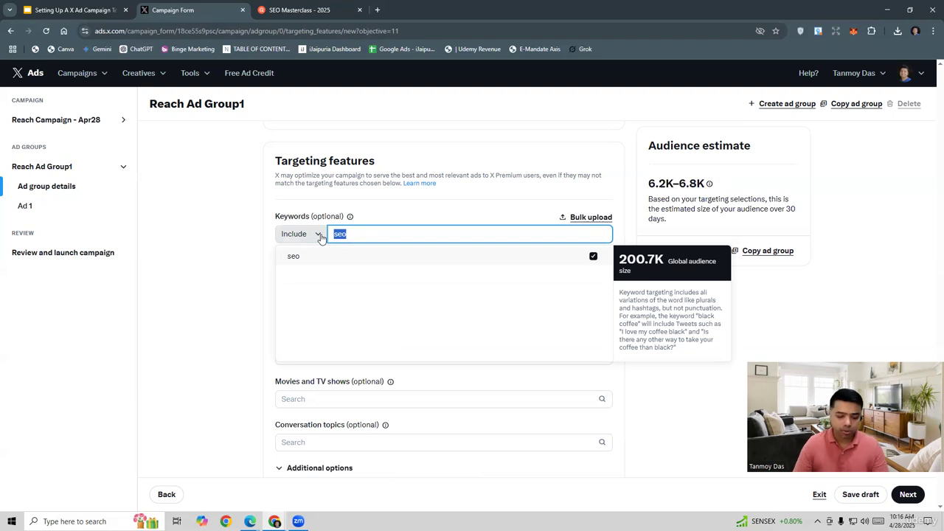
pyautogui.write('search en')
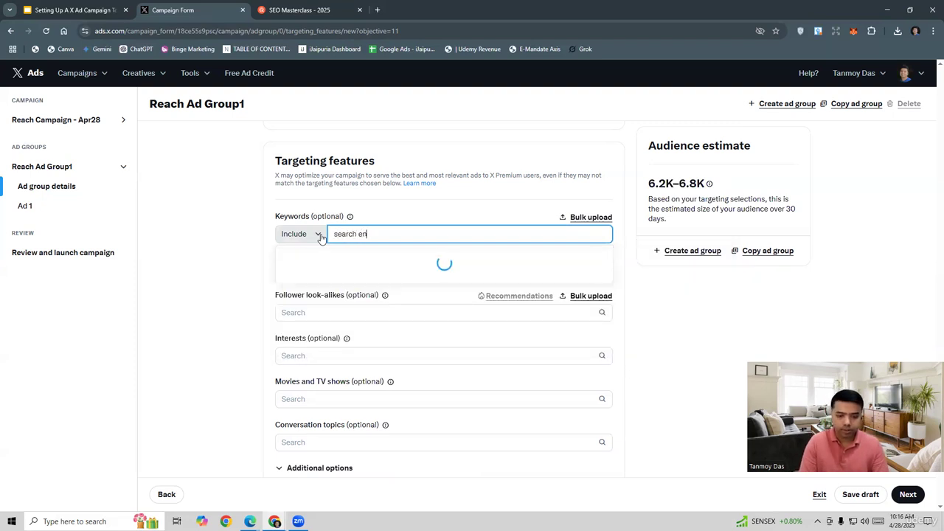
pyautogui.write('gine optimiza')
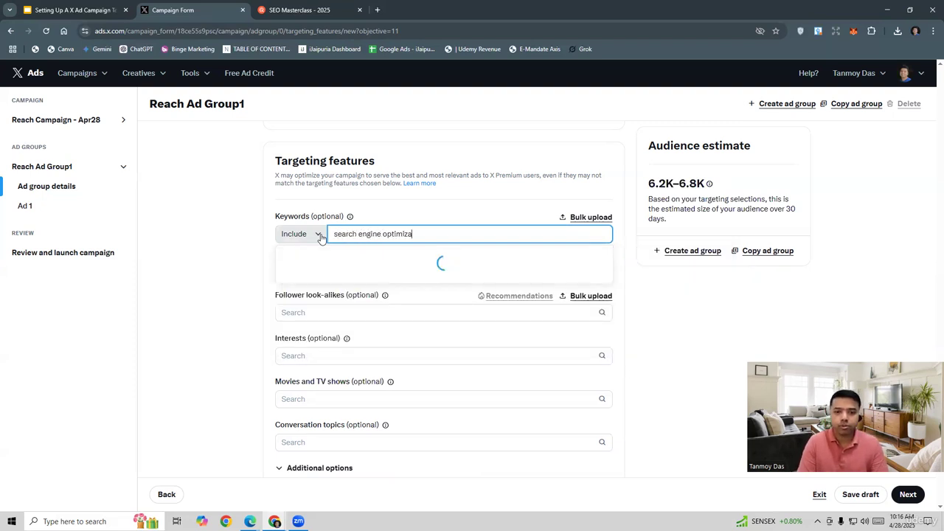
pyautogui.write('tion')
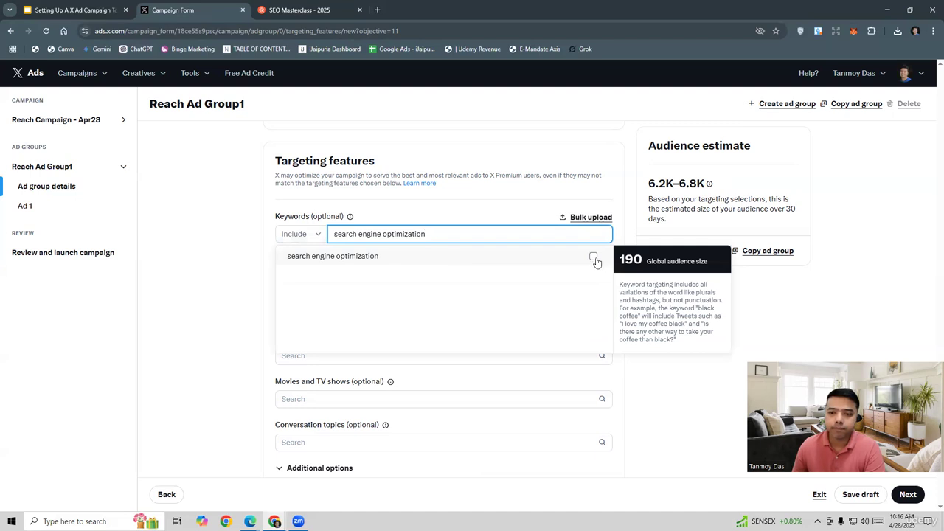
pyautogui.click(593, 257)
pyautogui.click(626, 231)
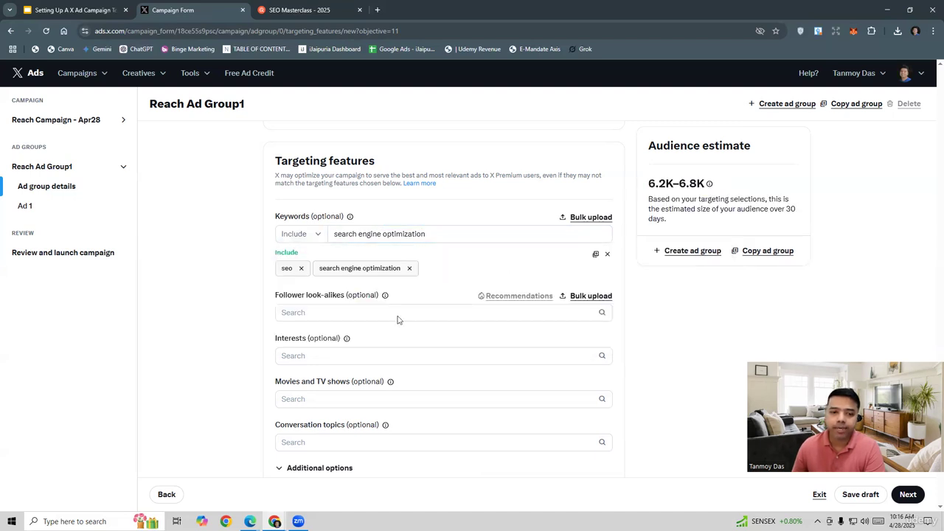
pyautogui.click(334, 322)
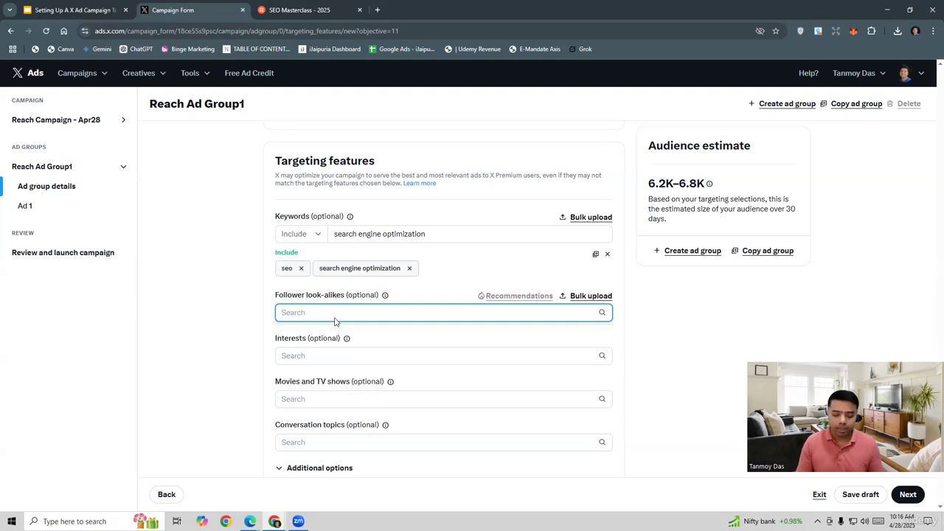
pyautogui.write('n')
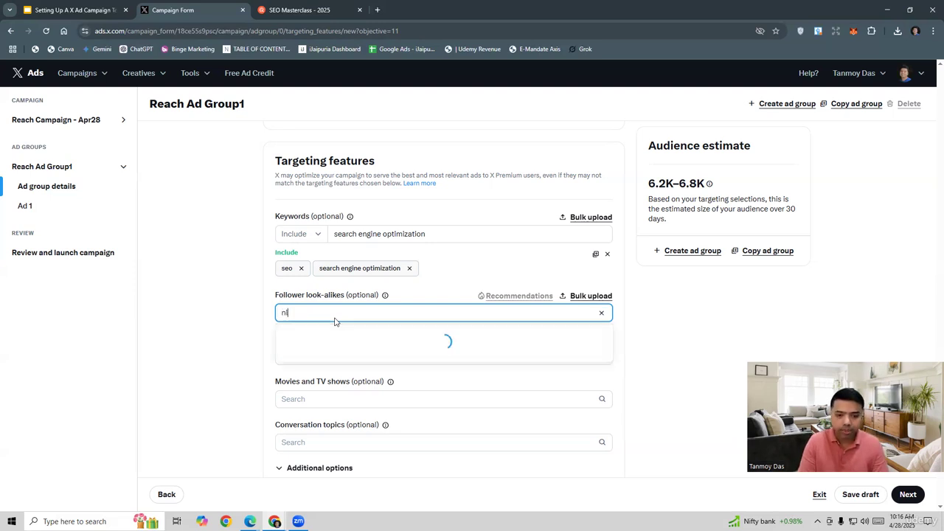
pyautogui.write('av')
pyautogui.press('BackSpace')
pyautogui.press('BackSpace')
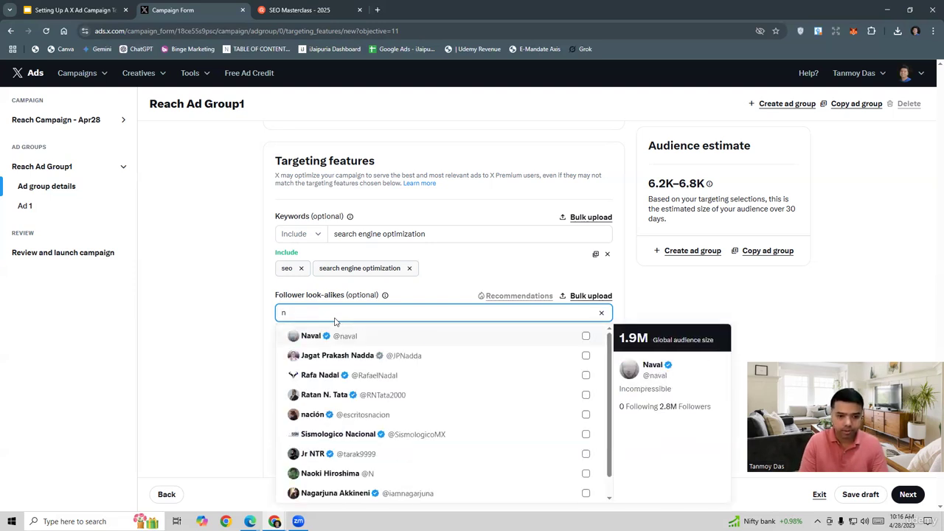
pyautogui.write('eil pa')
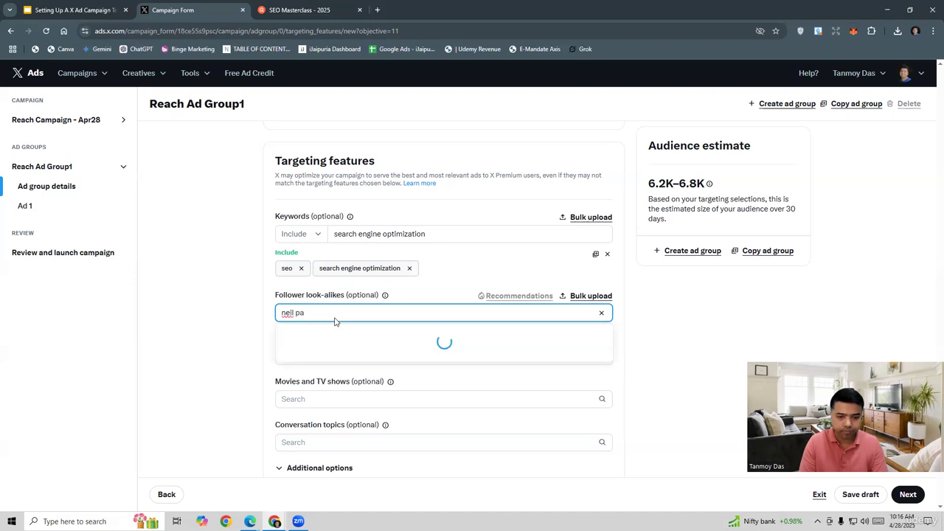
pyautogui.write('tel')
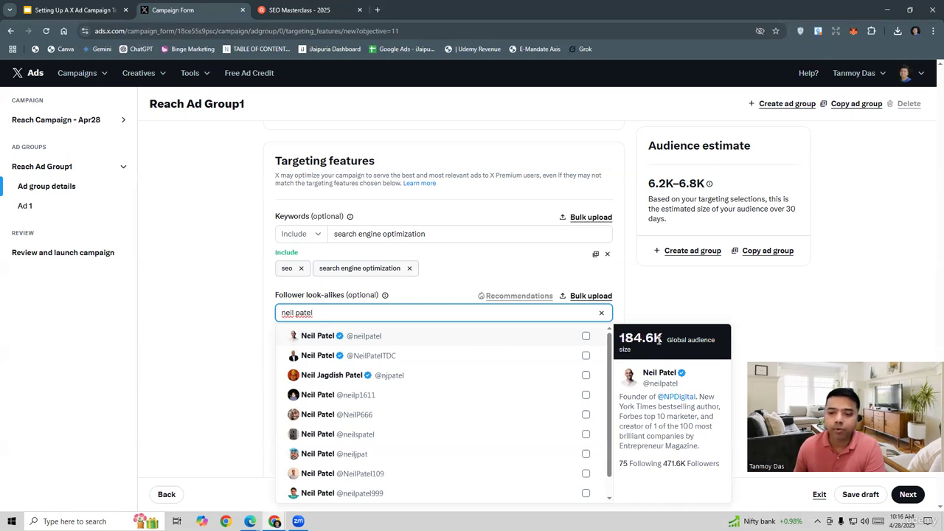
pyautogui.click(586, 337)
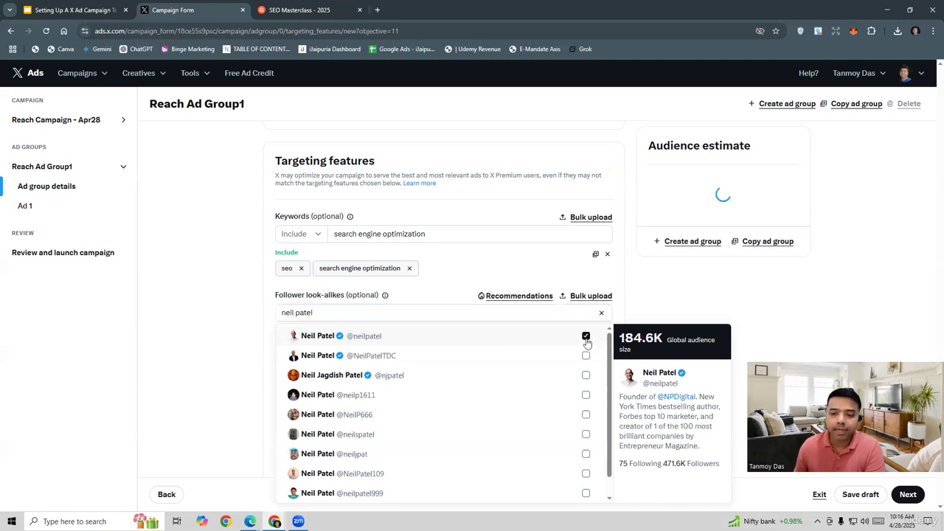
pyautogui.click(638, 299)
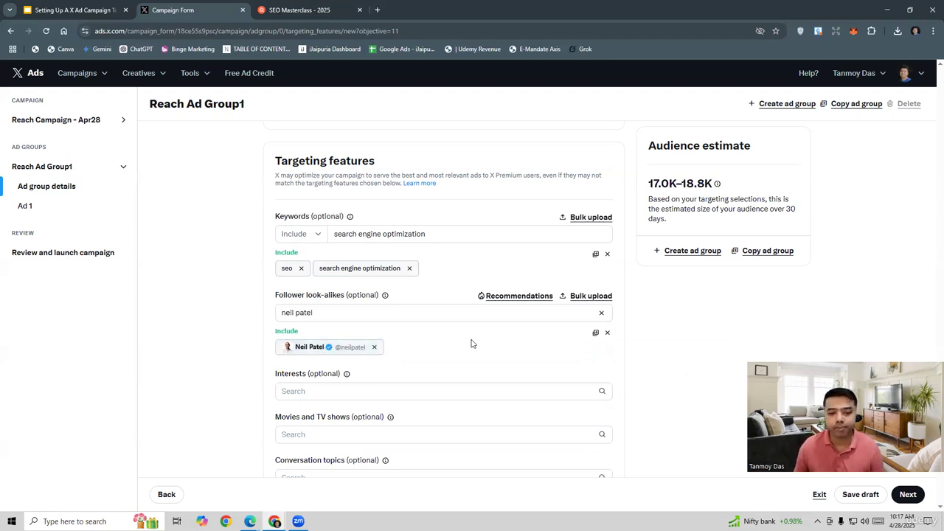
# Examine the available interest categories and the subcategories of Technology and computing.
pyautogui.scroll(-3, 470, 343)
pyautogui.scroll(1, 374, 214)
pyautogui.scroll(1, 375, 214)
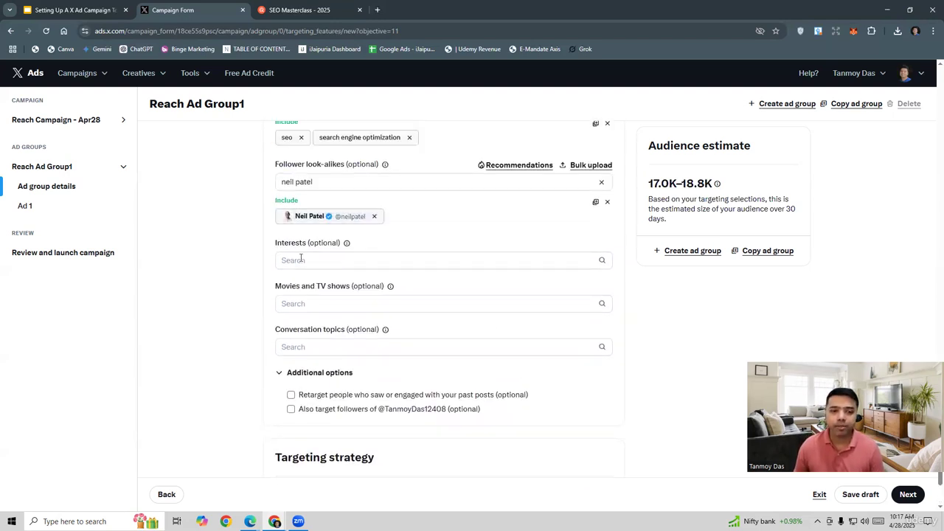
pyautogui.click(301, 259)
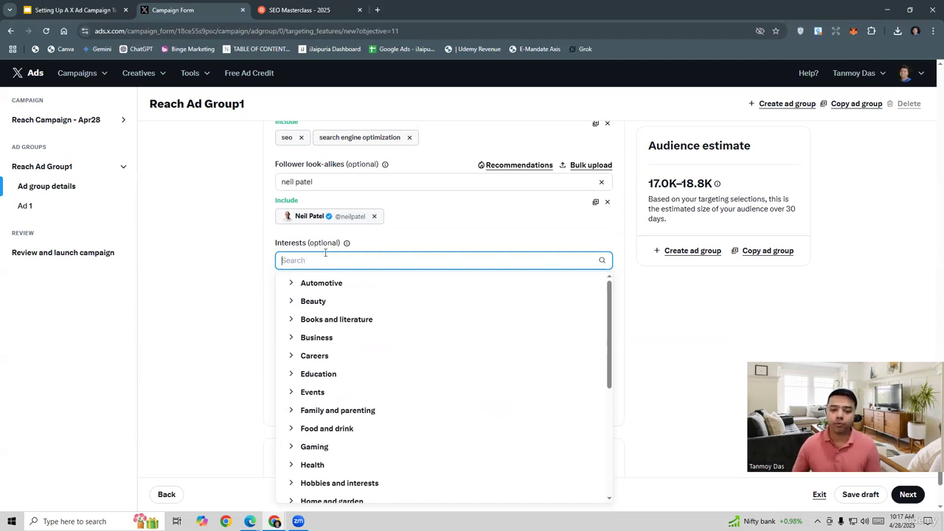
pyautogui.scroll(-3, 485, 376)
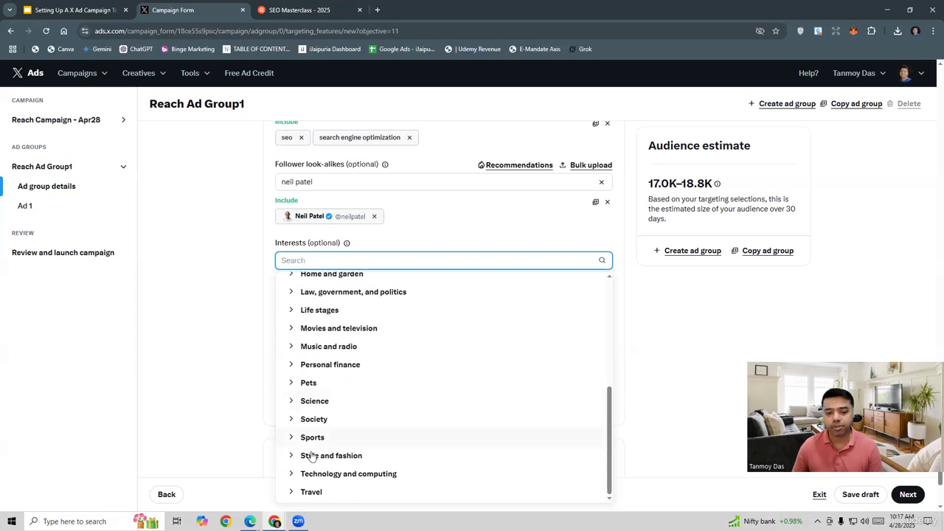
pyautogui.click(292, 474)
pyautogui.scroll(-3, 462, 394)
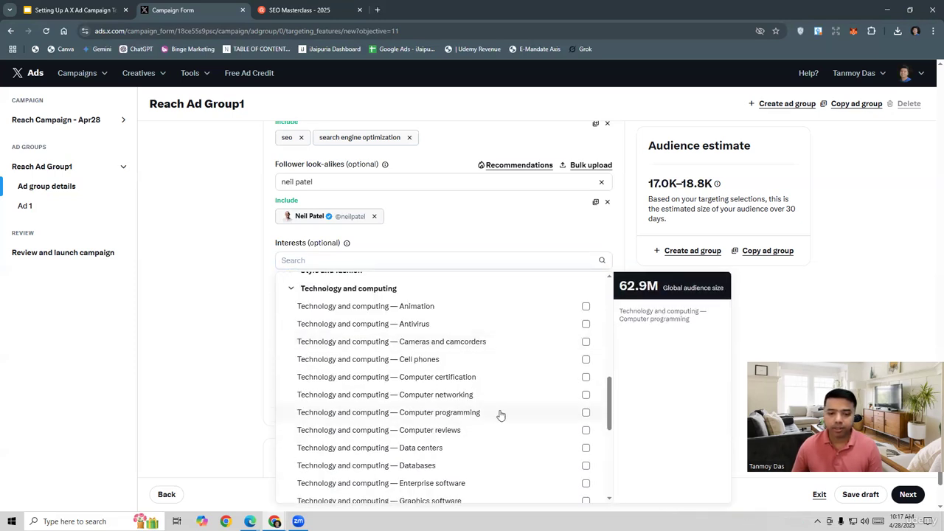
pyautogui.scroll(5, 499, 416)
# Search the interests for "seo" and include "Technology and computing — SEO".
pyautogui.click(305, 260)
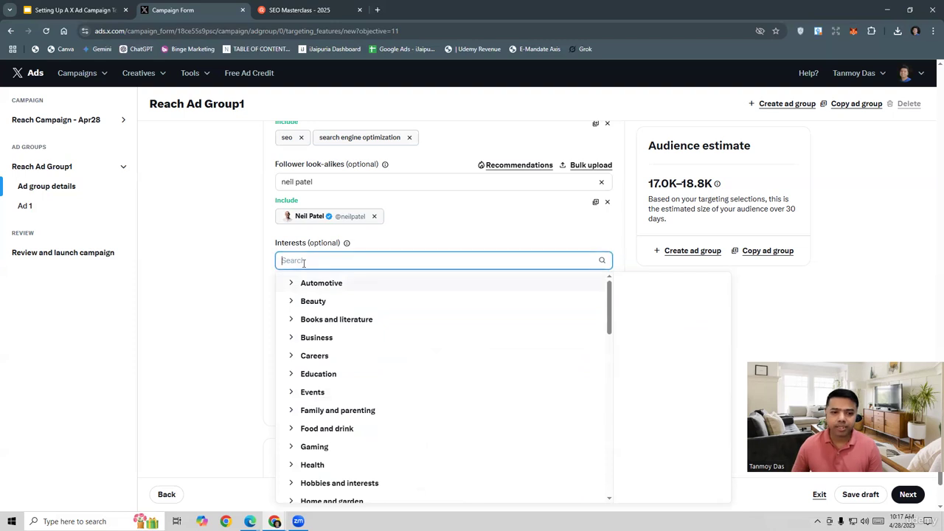
pyautogui.write('seo')
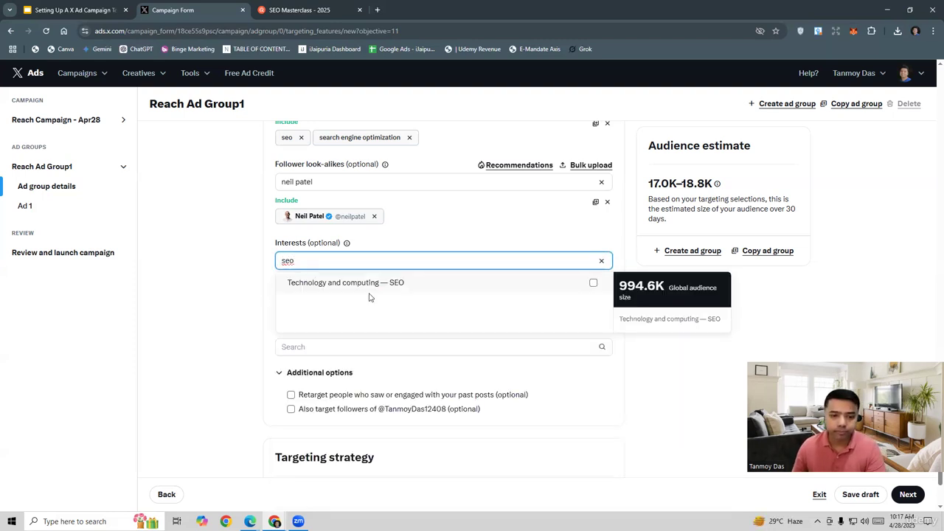
pyautogui.click(593, 283)
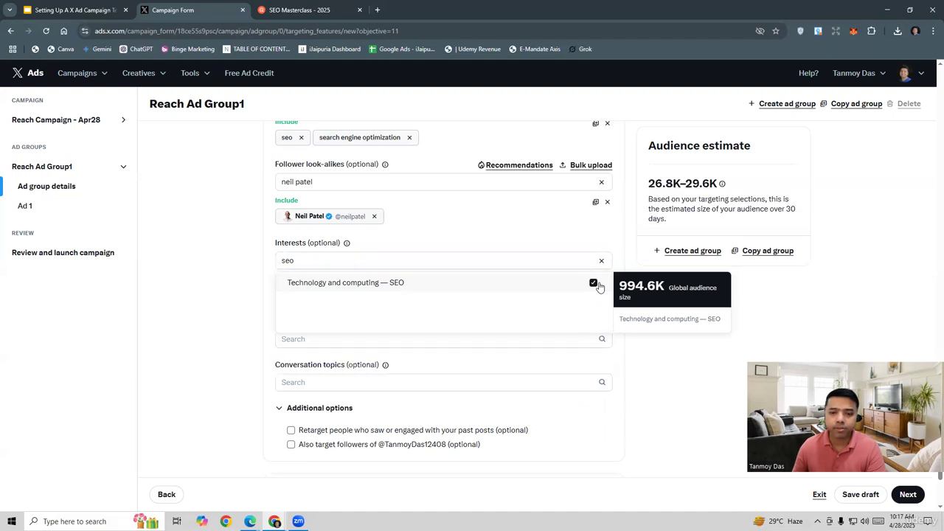
pyautogui.click(244, 290)
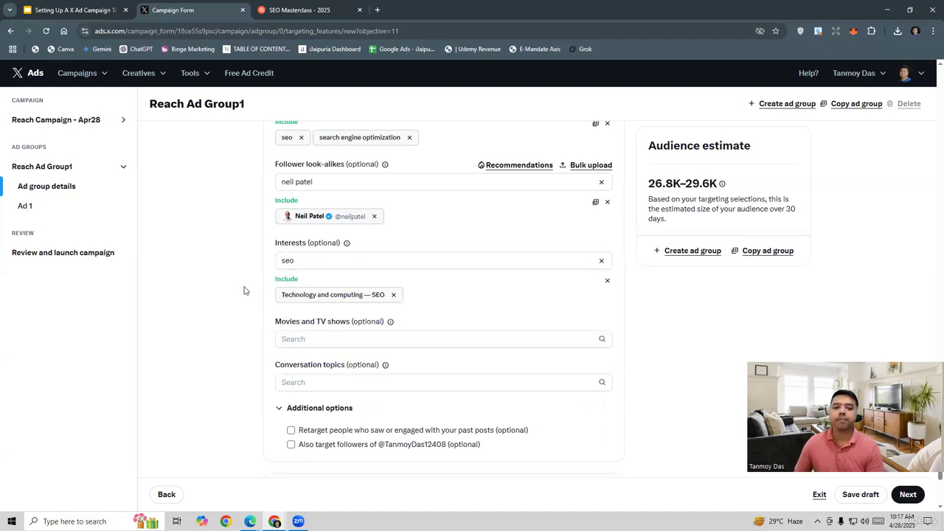
# Search the conversation topics for "seo".
pyautogui.click(351, 340)
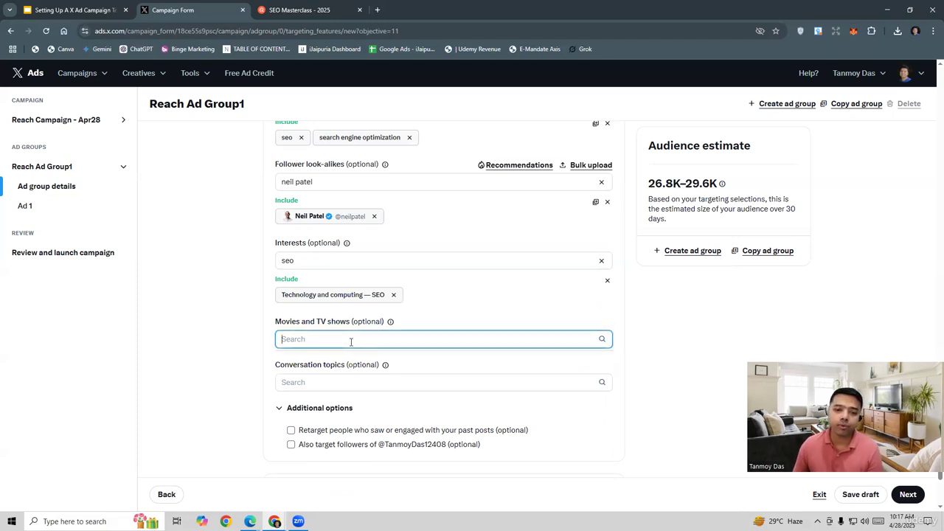
pyautogui.click(343, 384)
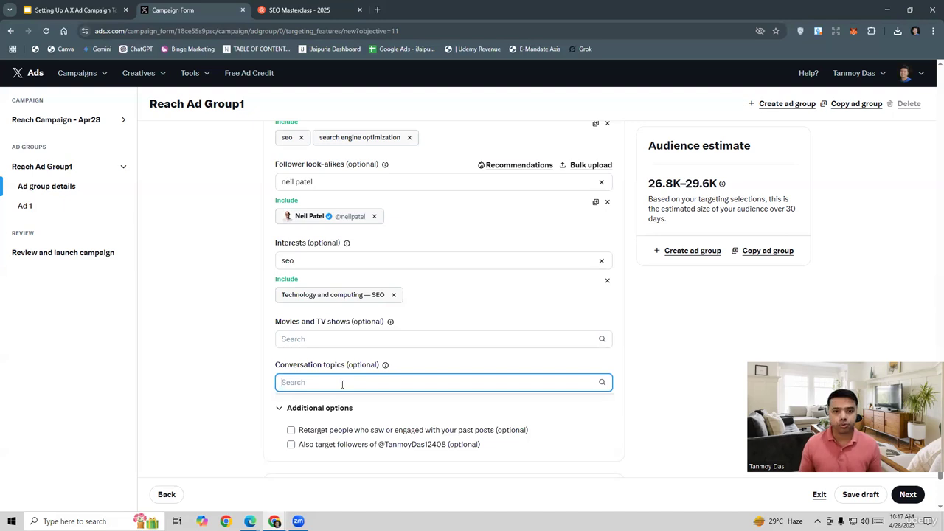
pyautogui.write('s')
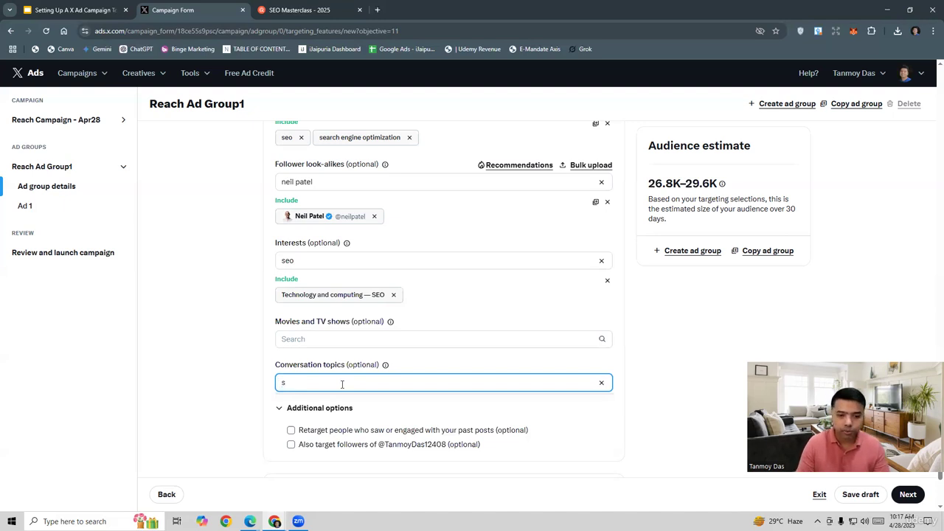
pyautogui.write('eo')
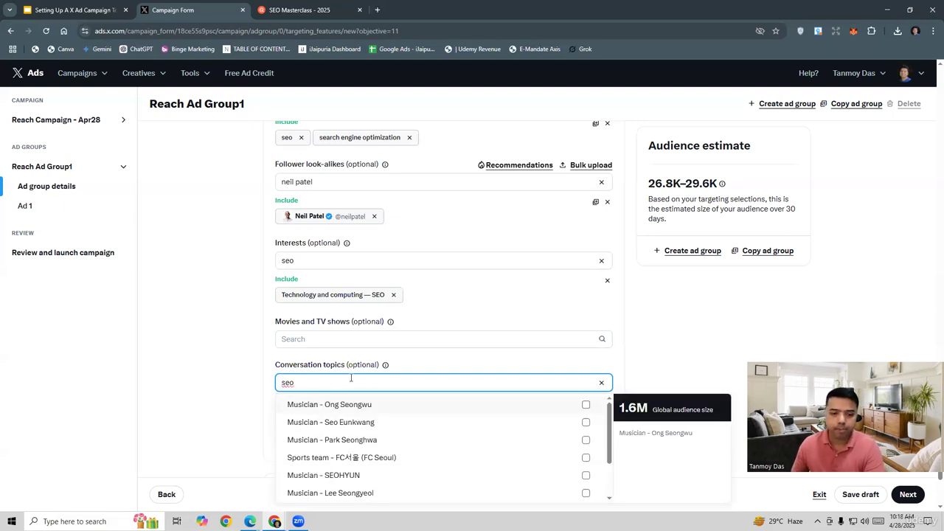
# Search the conversation topics for "search engine optimization" and include "Interests - Search engine optimization".
pyautogui.press('BackSpace')
pyautogui.write('a')
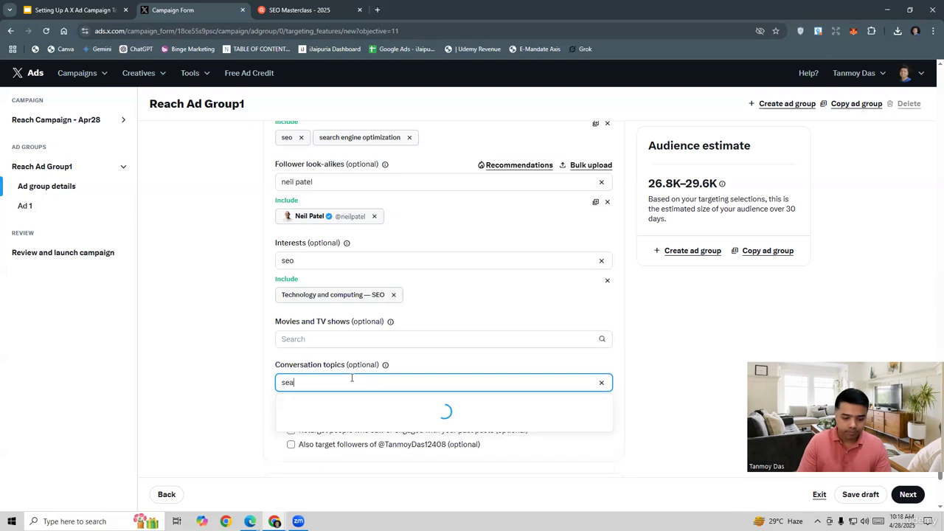
pyautogui.write('rch en')
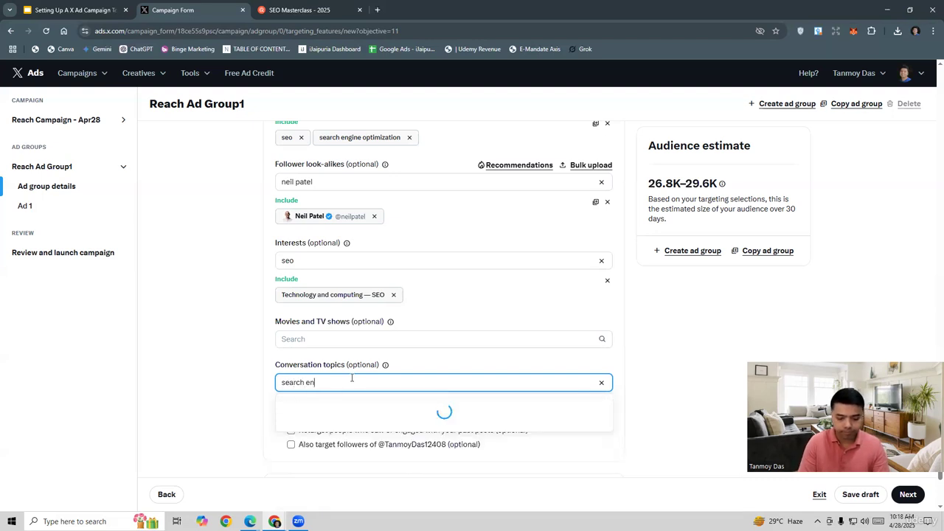
pyautogui.write('gine optimiz')
pyautogui.press('BackSpace')
pyautogui.press('BackSpace')
pyautogui.press('BackSpace')
pyautogui.press('BackSpace')
pyautogui.press('BackSpace')
pyautogui.press('BackSpace')
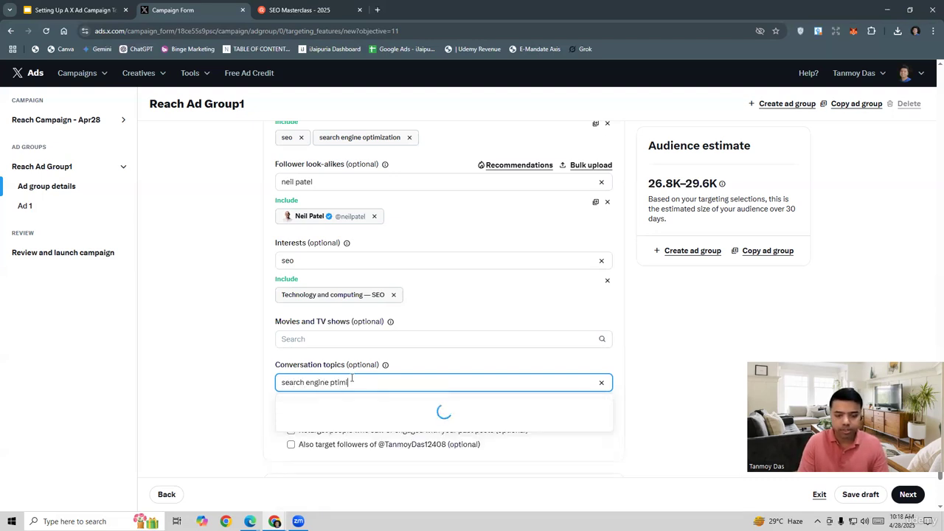
pyautogui.write('optimization')
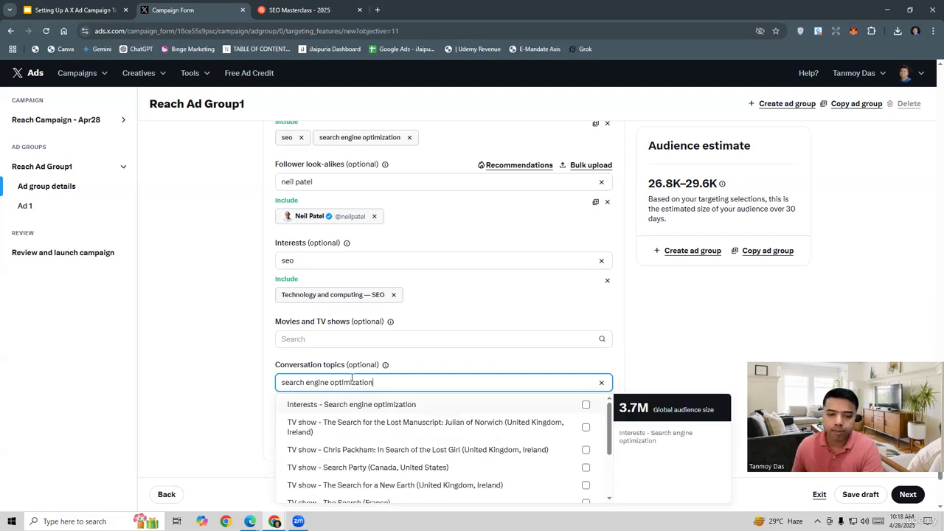
pyautogui.click(585, 407)
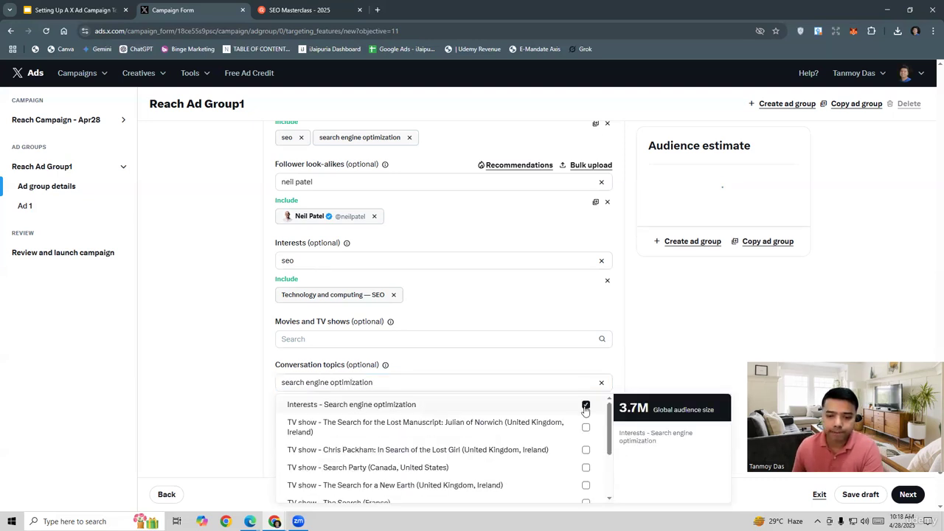
pyautogui.click(647, 359)
# Turn on Optimize targeting in the targeting strategy and continue to the details of Ad 1.
pyautogui.scroll(-1, 648, 359)
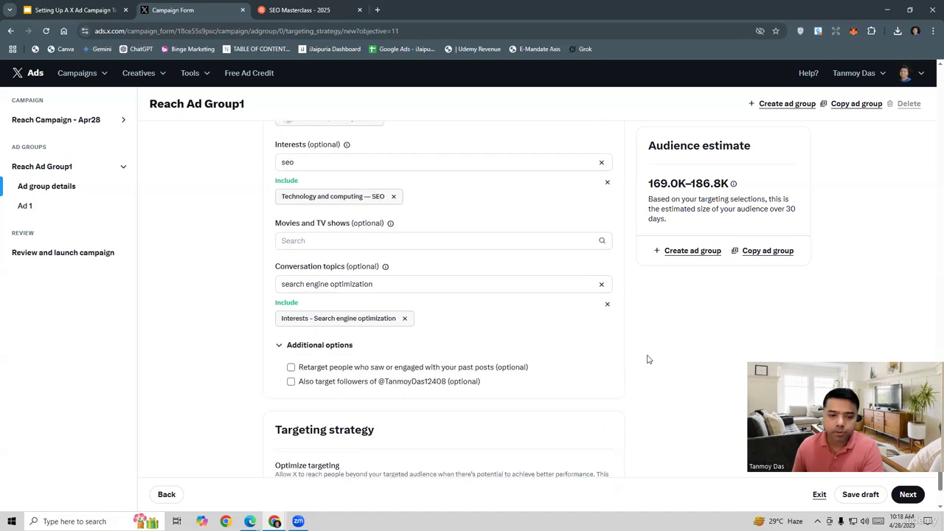
pyautogui.scroll(3, 648, 360)
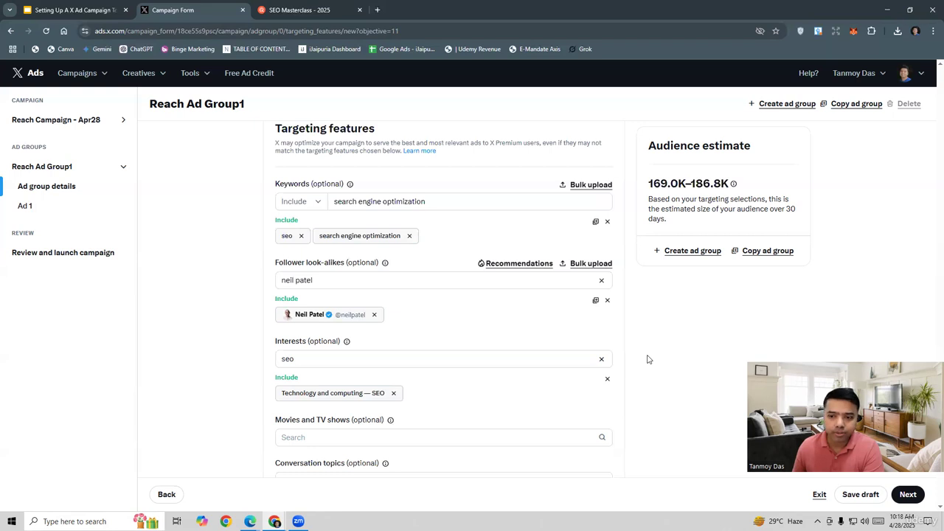
pyautogui.scroll(-4, 648, 359)
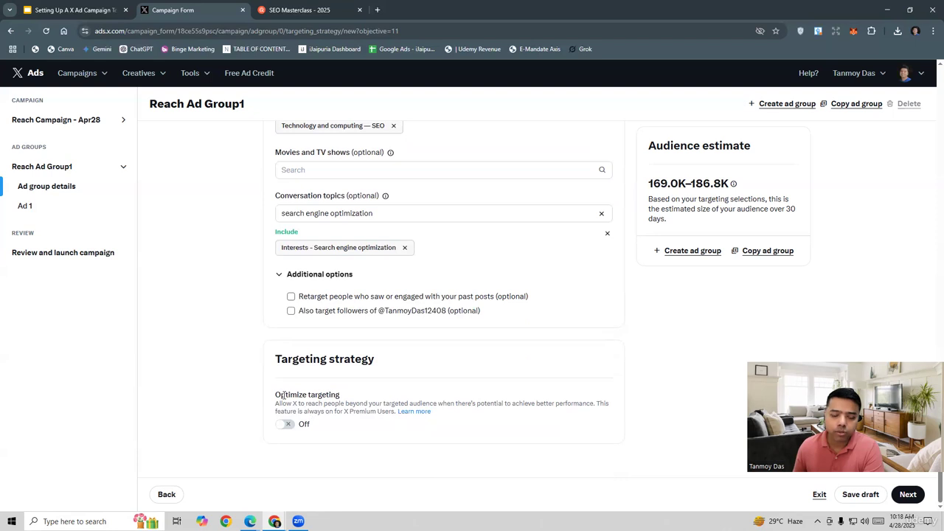
pyautogui.click(289, 425)
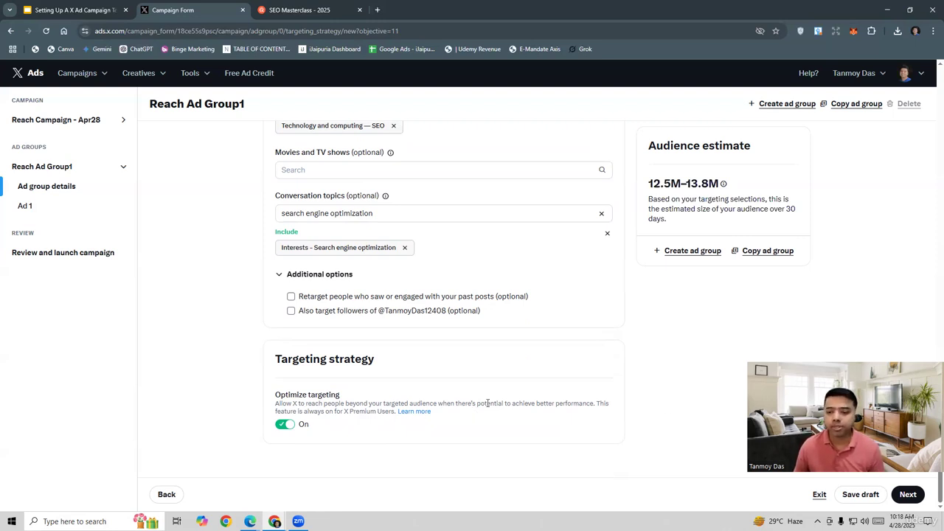
pyautogui.click(908, 494)
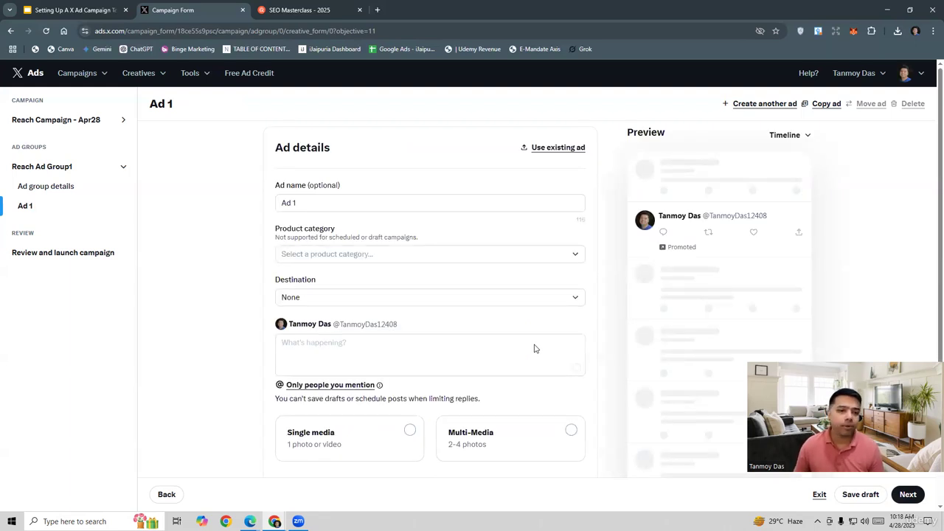
# Set the ad's product category to Software and its destination to Website.
pyautogui.click(300, 258)
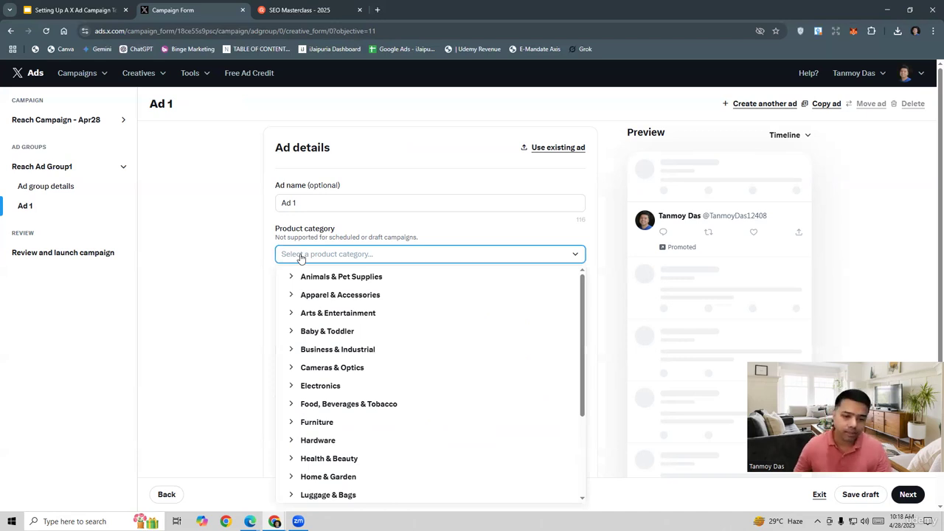
pyautogui.scroll(-3, 440, 415)
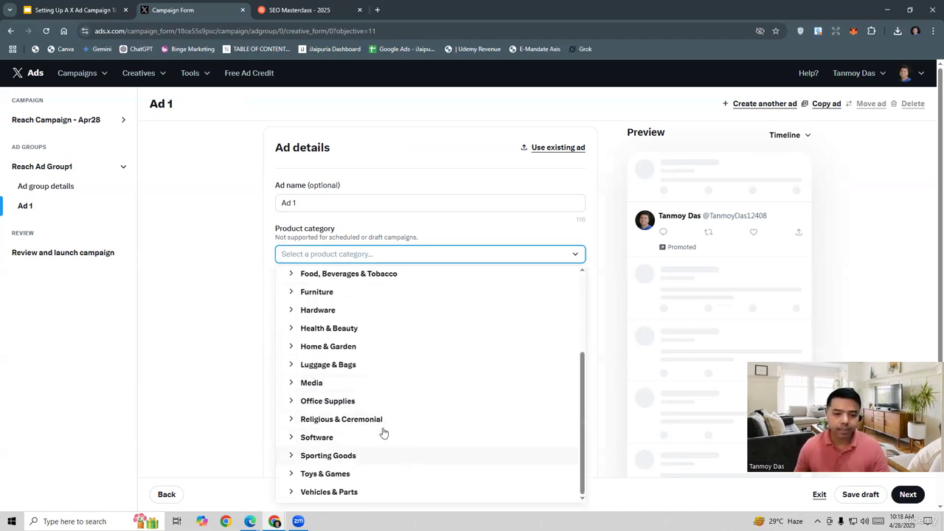
pyautogui.click(308, 441)
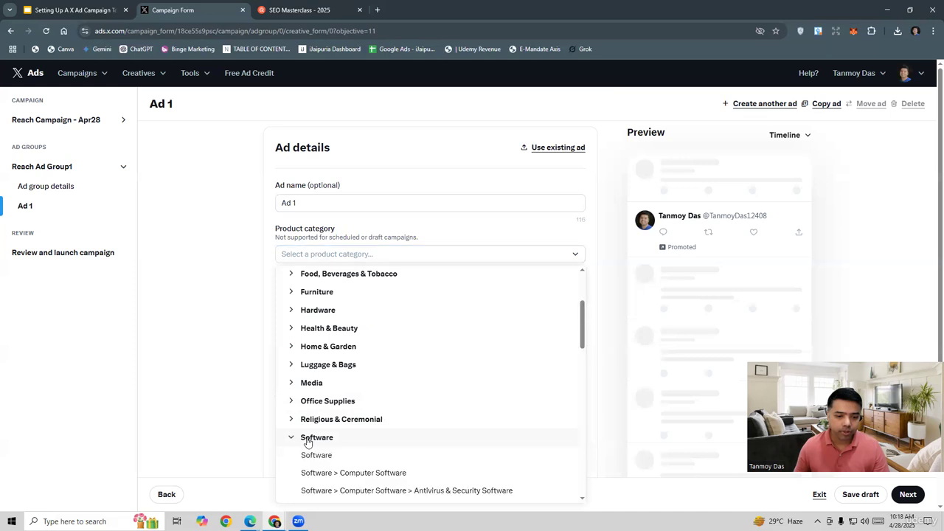
pyautogui.click(315, 458)
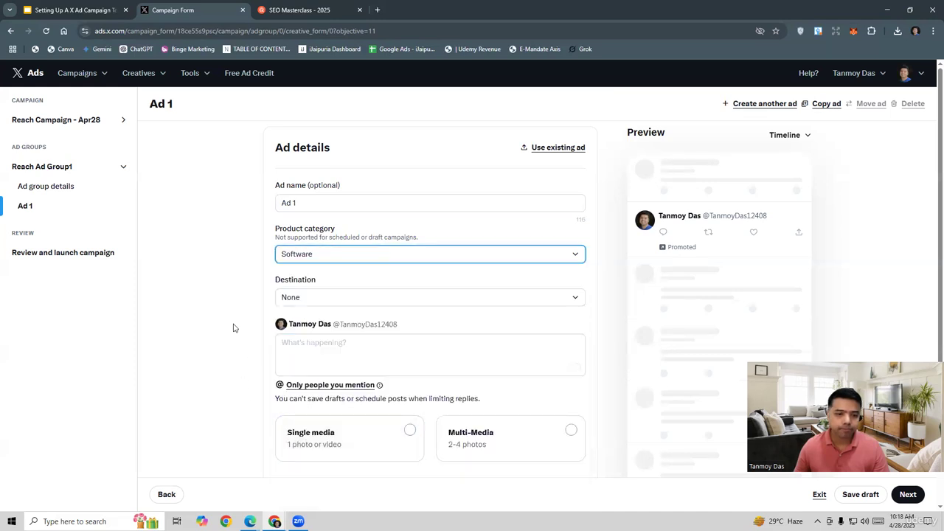
pyautogui.click(294, 300)
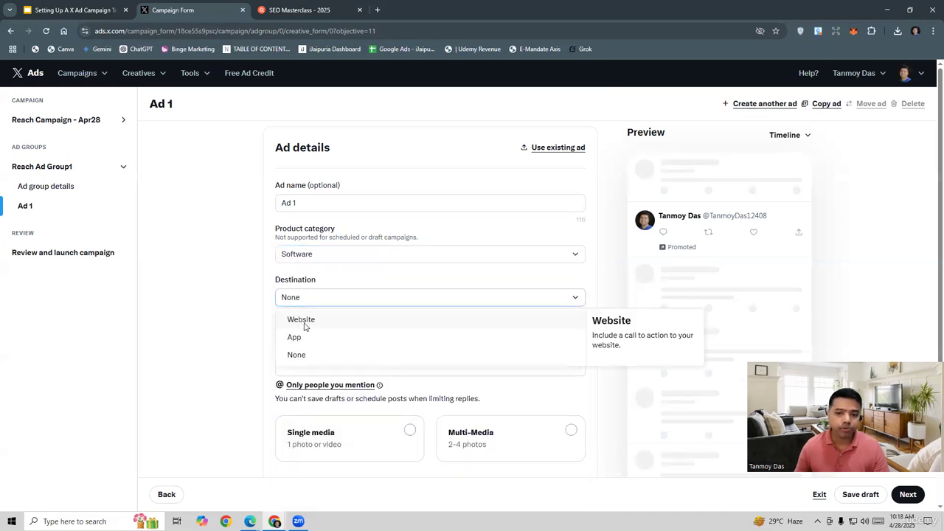
pyautogui.click(305, 326)
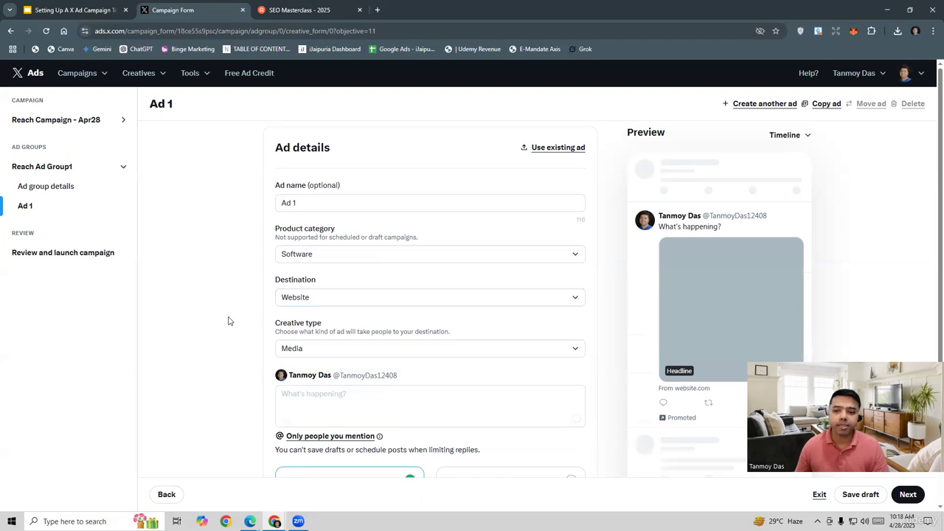
# Enter "Best SEO Course For Everyone." as the first line of the ad's post text.
pyautogui.scroll(-2, 227, 321)
pyautogui.click(319, 307)
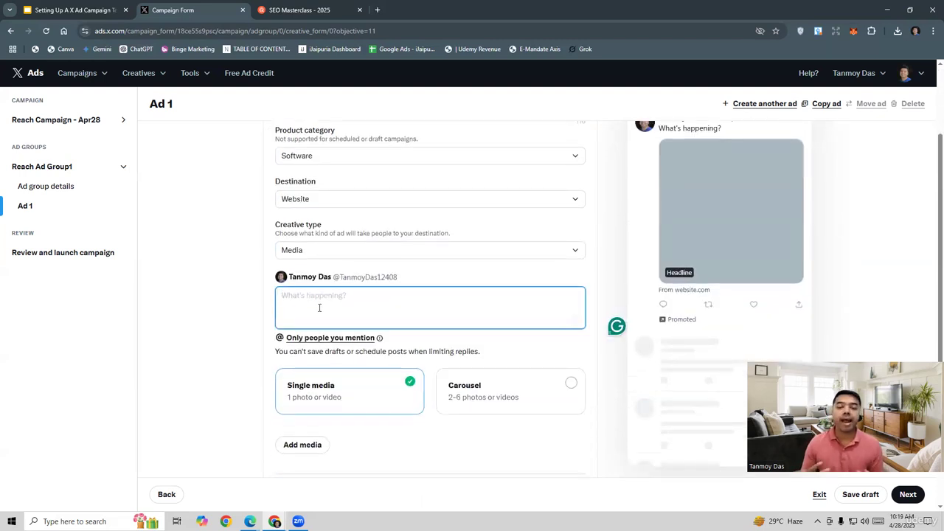
pyautogui.write('Best')
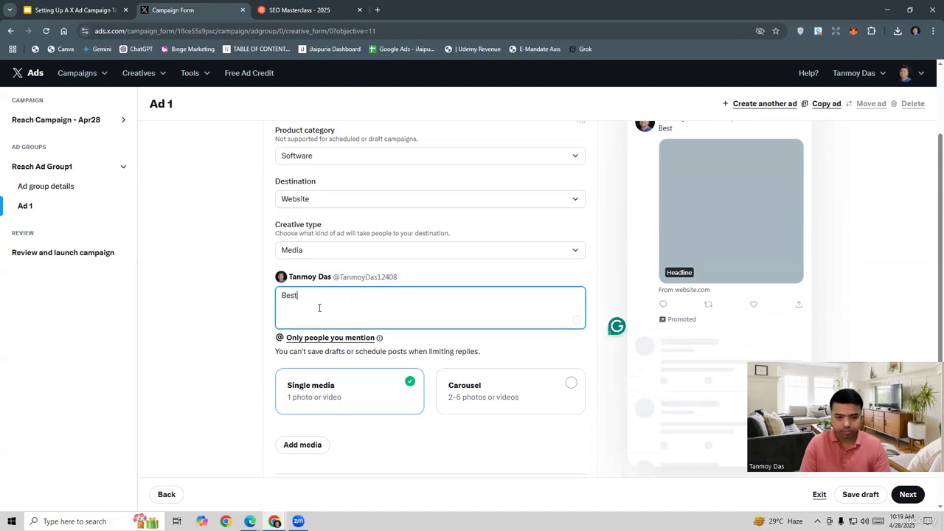
pyautogui.write(' SEO Co')
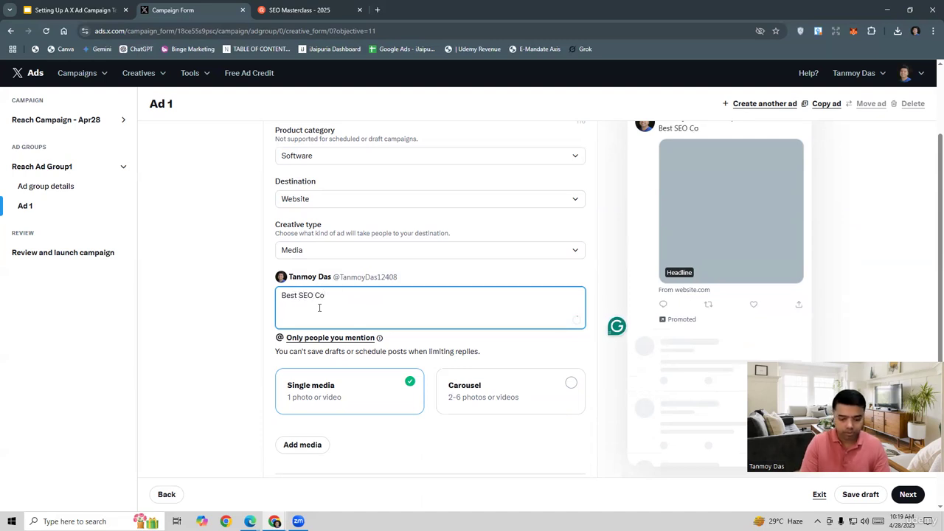
pyautogui.write('urse F')
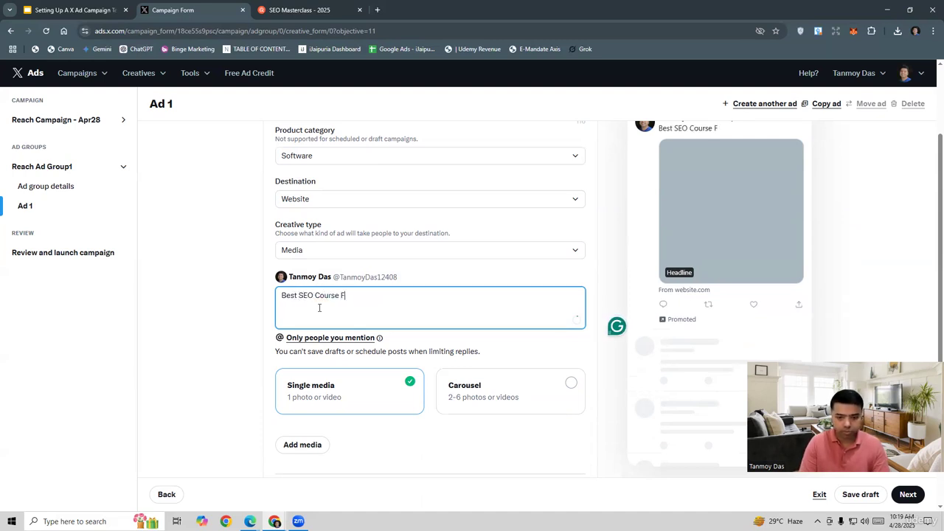
pyautogui.write('or Everyone.')
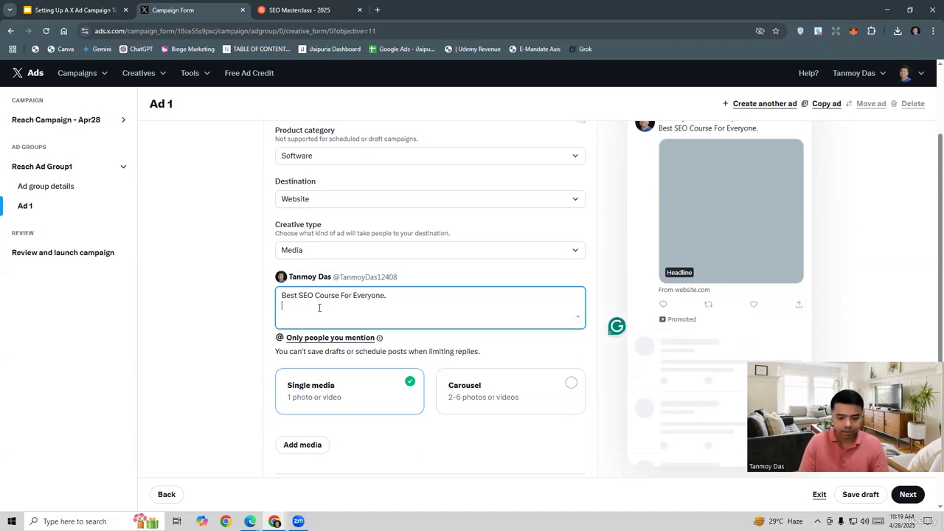
# Add a second line to the post text reading "Learn Everything About SEO And Grow Your Business.".
pyautogui.write('Learnin')
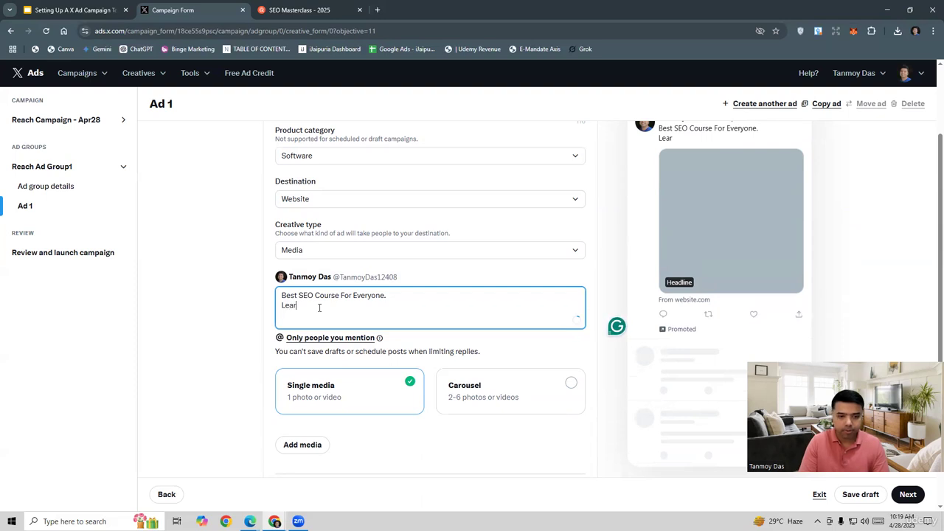
pyautogui.press('BackSpace')
pyautogui.press('BackSpace')
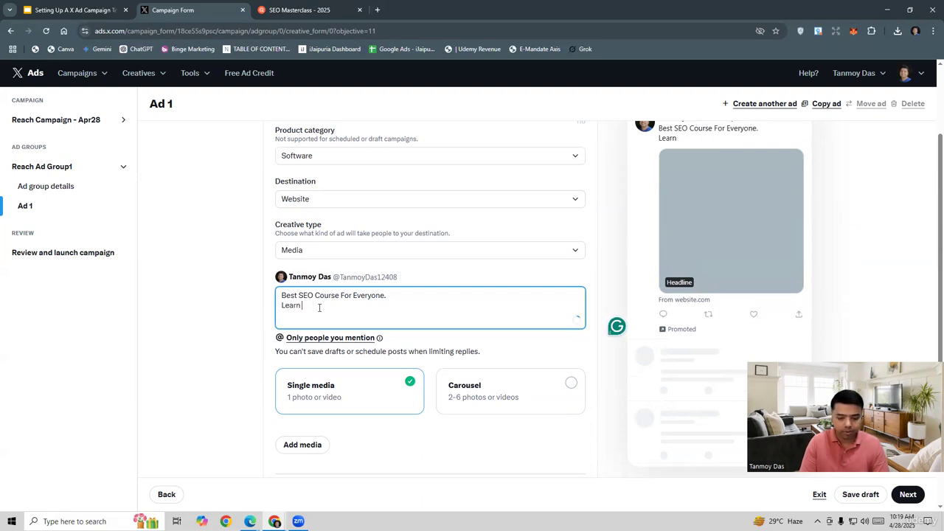
pyautogui.write('Everyh')
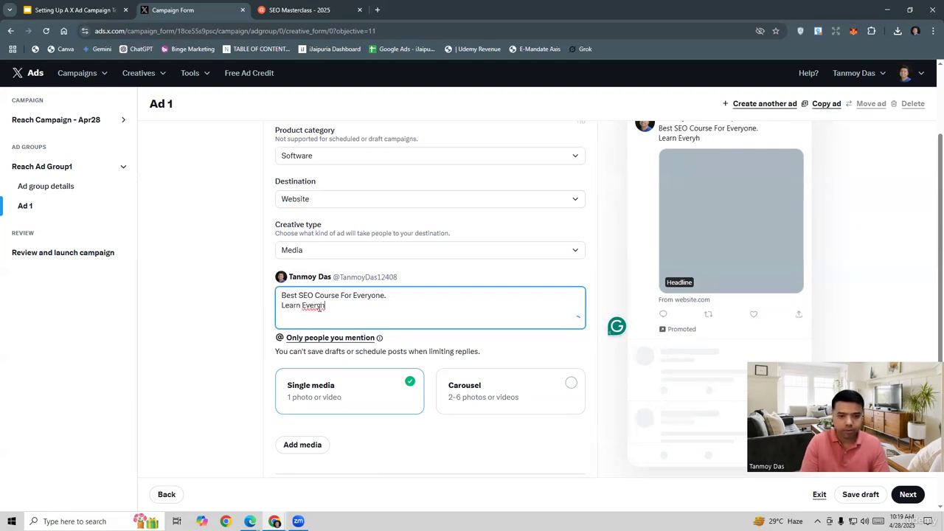
pyautogui.press('BackSpace')
pyautogui.write('thing ')
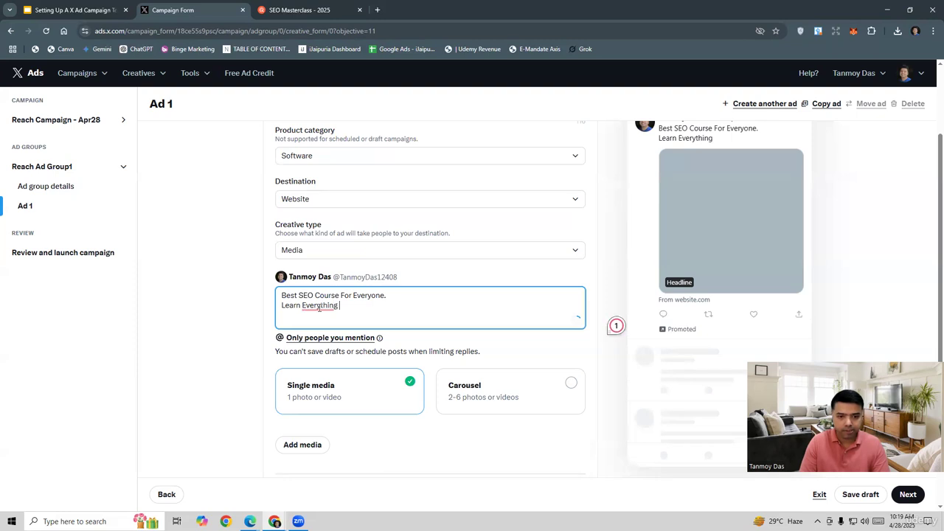
pyautogui.write('About SOE and')
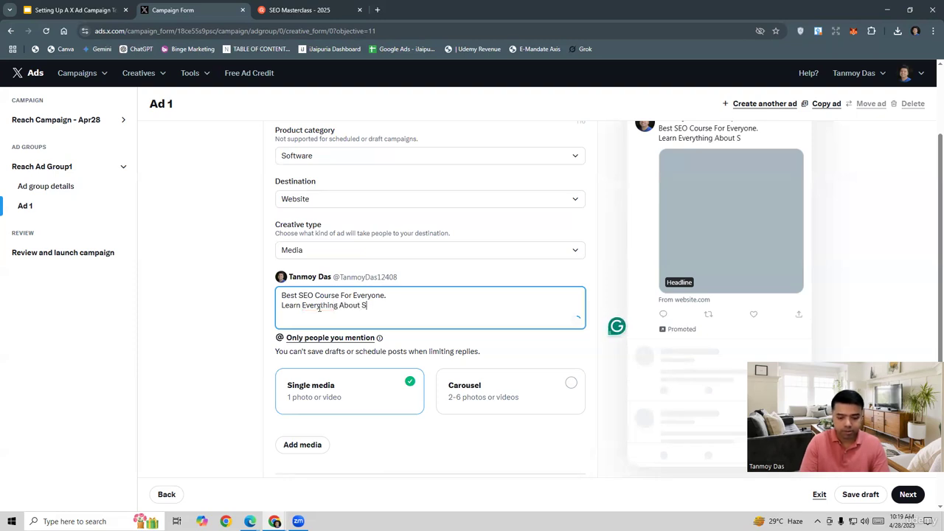
pyautogui.press('BackSpace')
pyautogui.press('BackSpace')
pyautogui.press('BackSpace')
pyautogui.press('BackSpace')
pyautogui.press('BackSpace')
pyautogui.press('BackSpace')
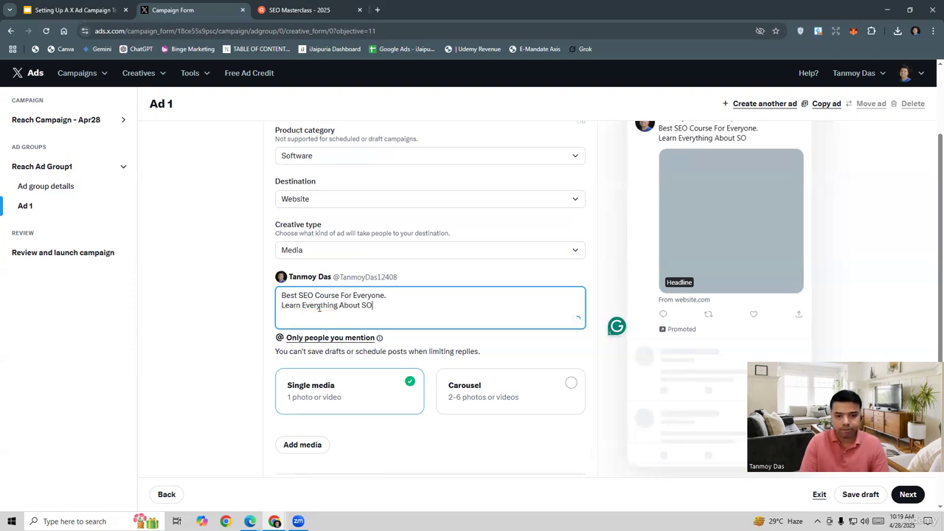
pyautogui.write('EO And ')
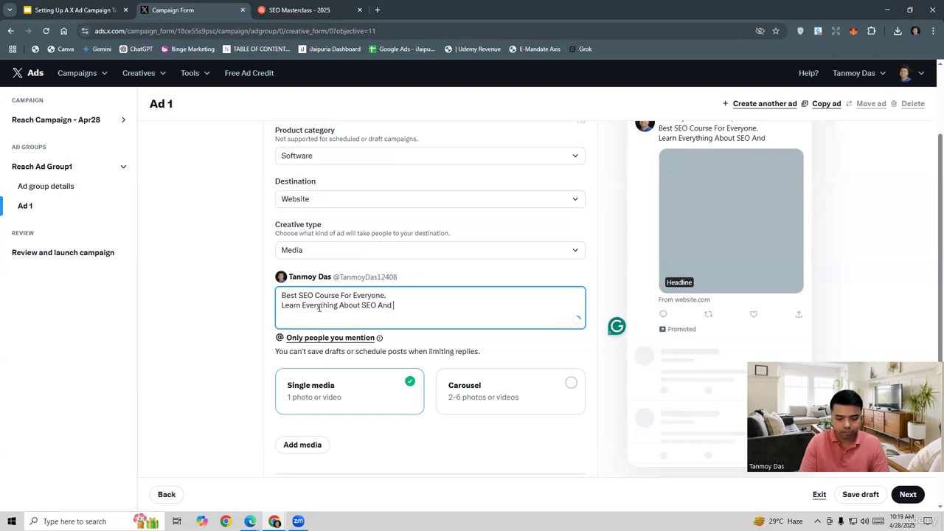
pyautogui.write('Grow Your n')
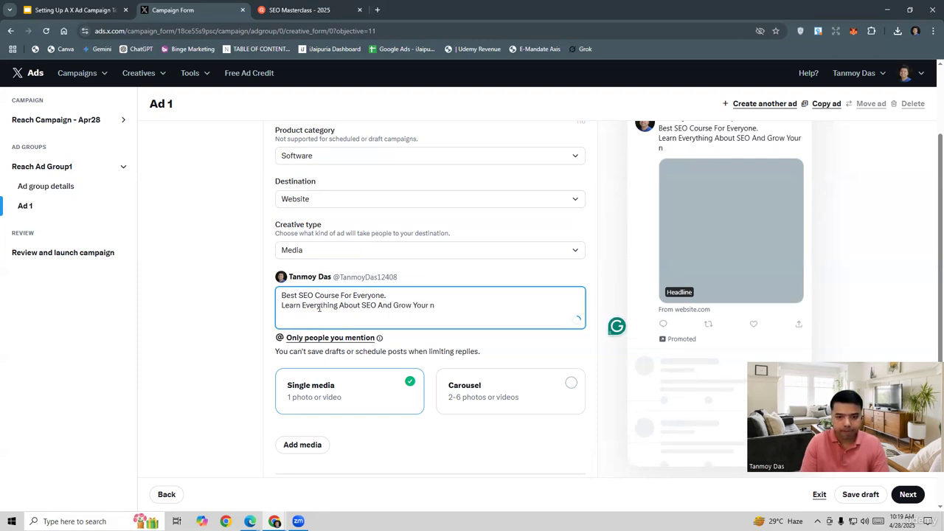
pyautogui.press('BackSpace')
pyautogui.write('Business.')
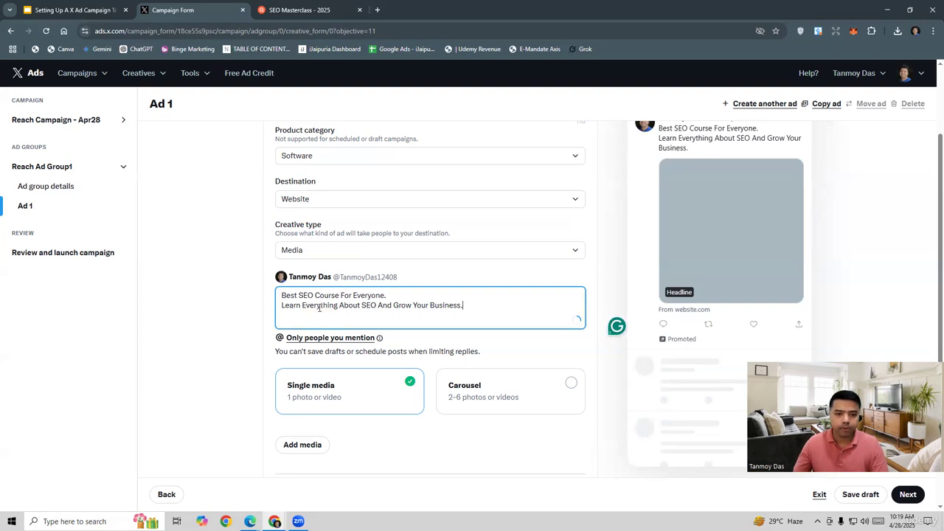
pyautogui.scroll(-1, 413, 427)
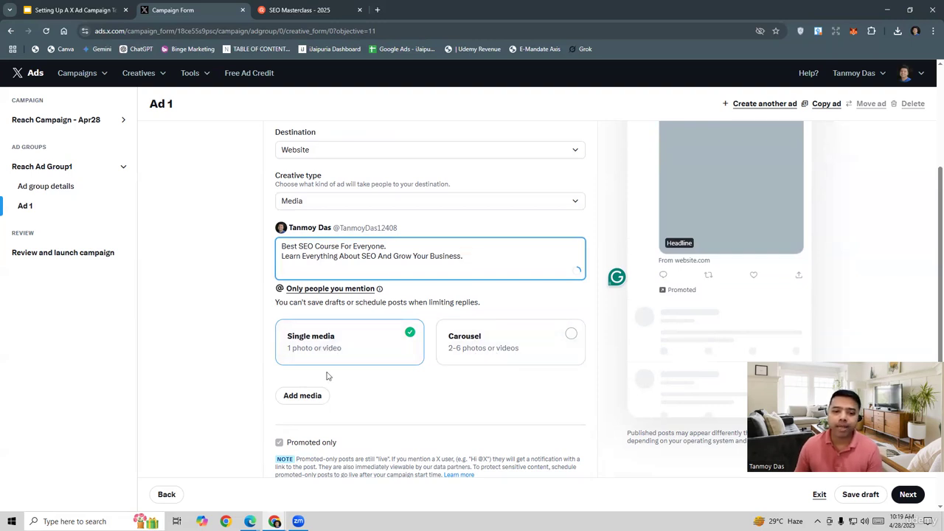
# Upload the image SEO.jpg from the Desktop folder as the ad's single media.
pyautogui.click(313, 399)
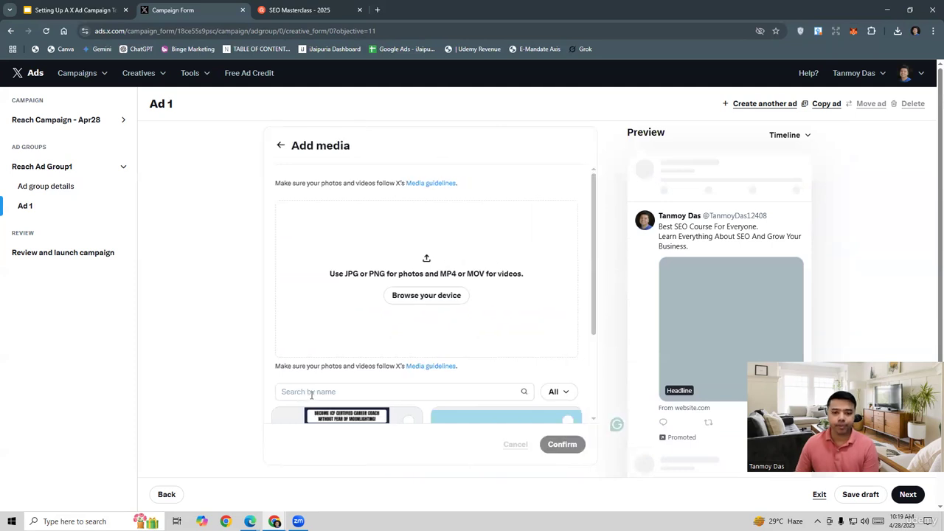
pyautogui.click(428, 297)
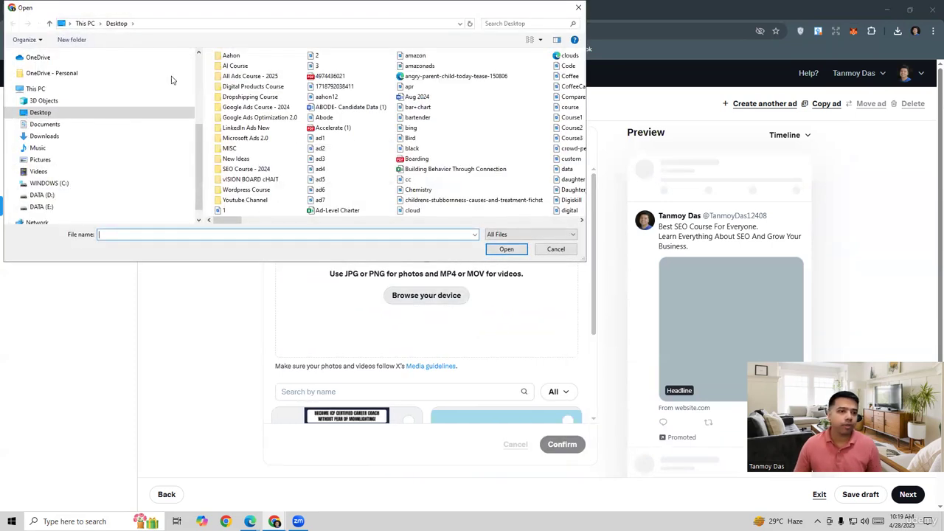
pyautogui.write('seo')
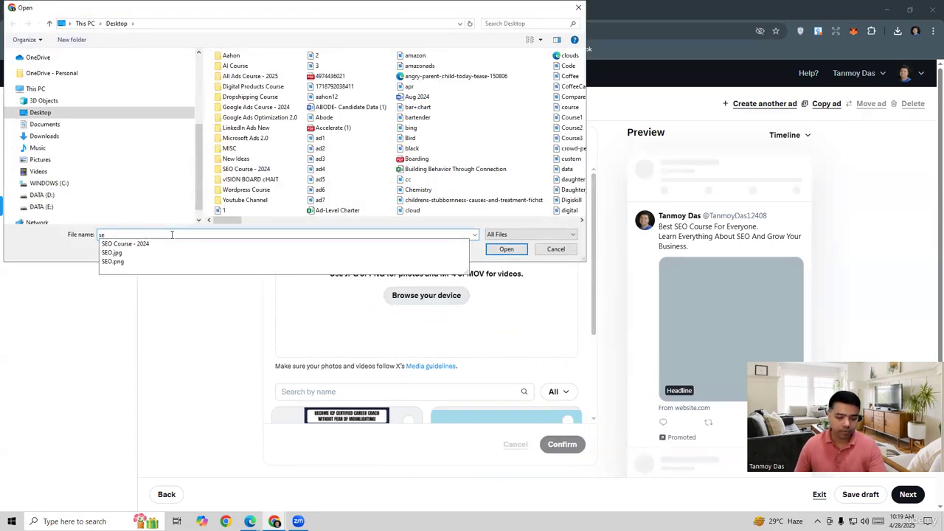
pyautogui.click(139, 253)
pyautogui.click(506, 249)
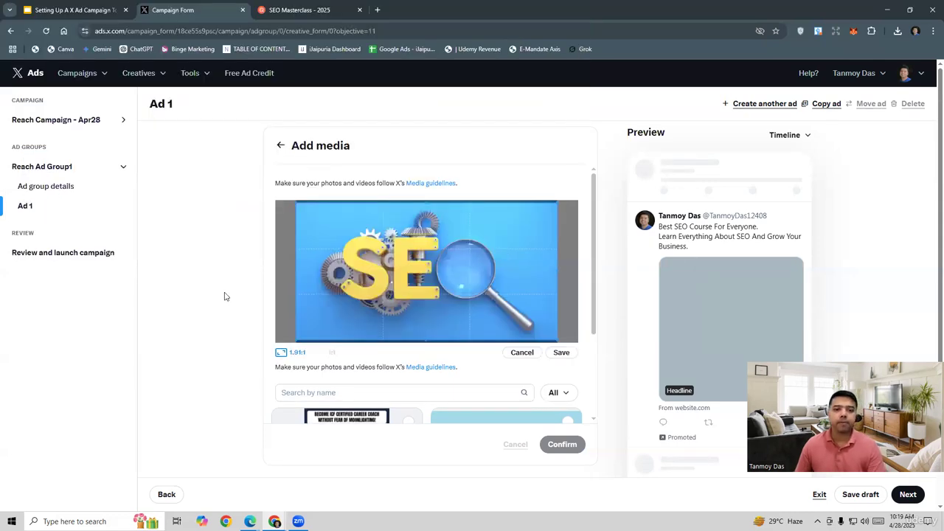
# Save the uploaded image with the 1.91:1 crop and confirm it as the ad's media.
pyautogui.scroll(-1, 217, 317)
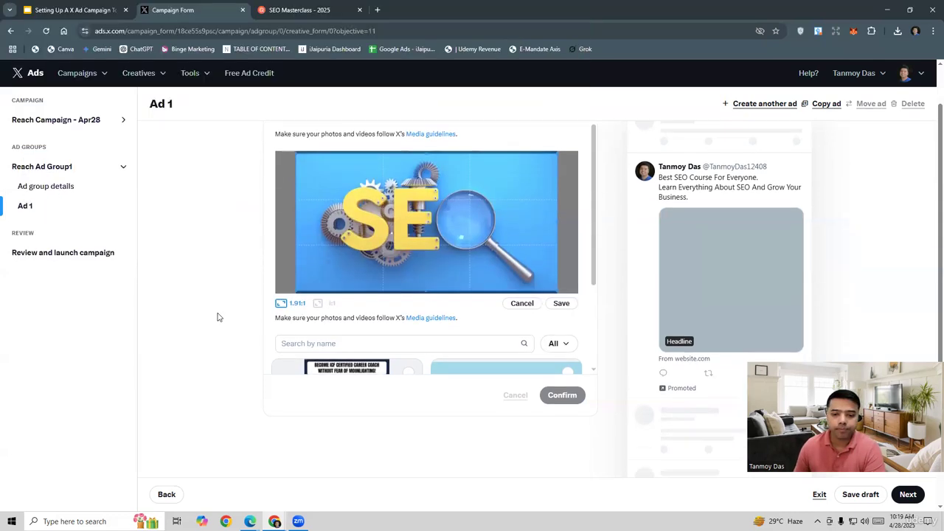
pyautogui.click(560, 303)
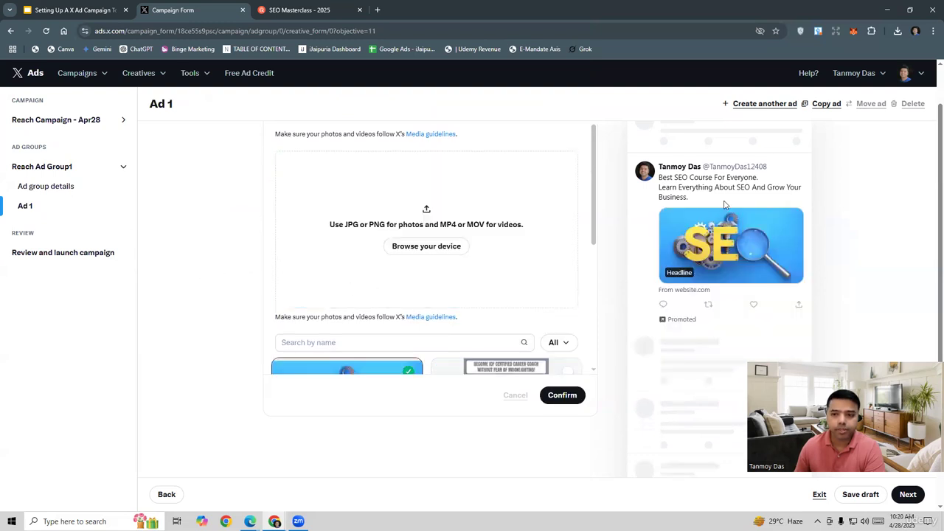
pyautogui.click(568, 394)
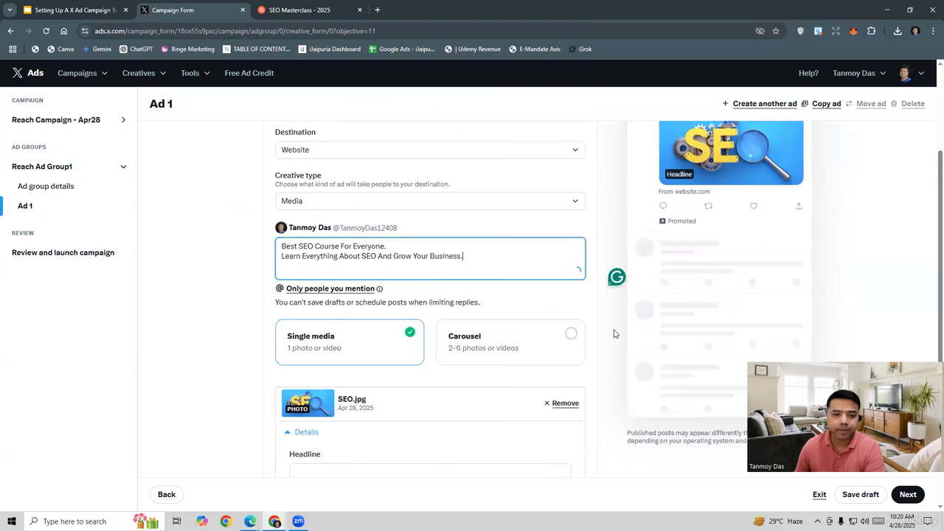
# Enter "Best SEO Course" as the headline in the SEO.jpg media details.
pyautogui.scroll(-2, 614, 332)
pyautogui.scroll(4, 613, 332)
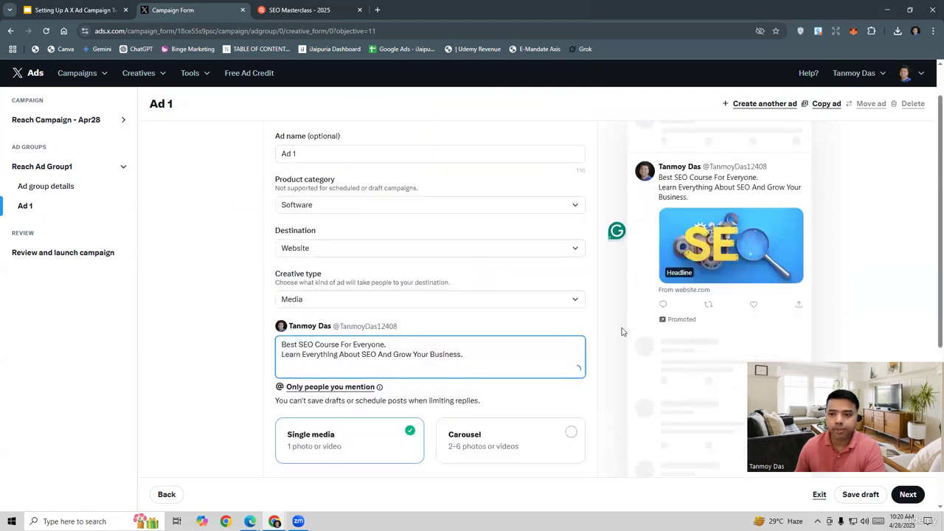
pyautogui.scroll(-3, 617, 334)
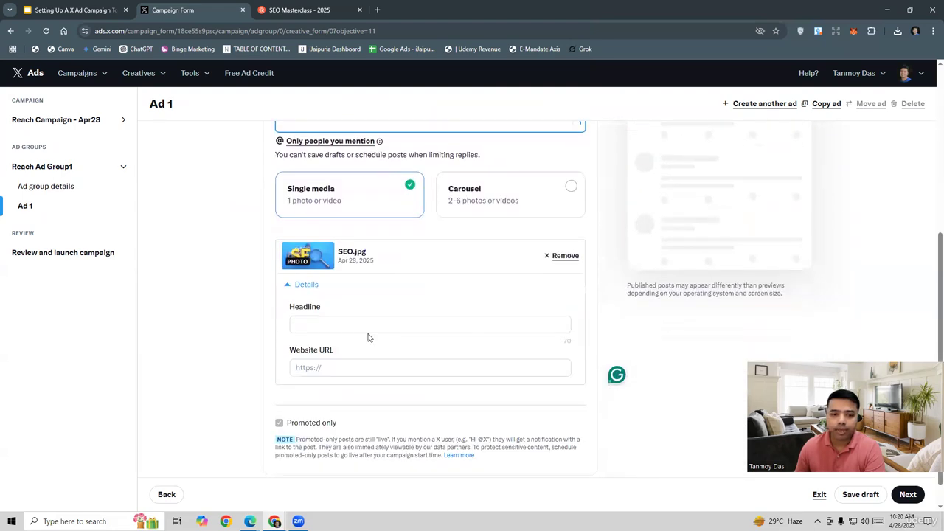
pyautogui.click(334, 323)
pyautogui.write('Be')
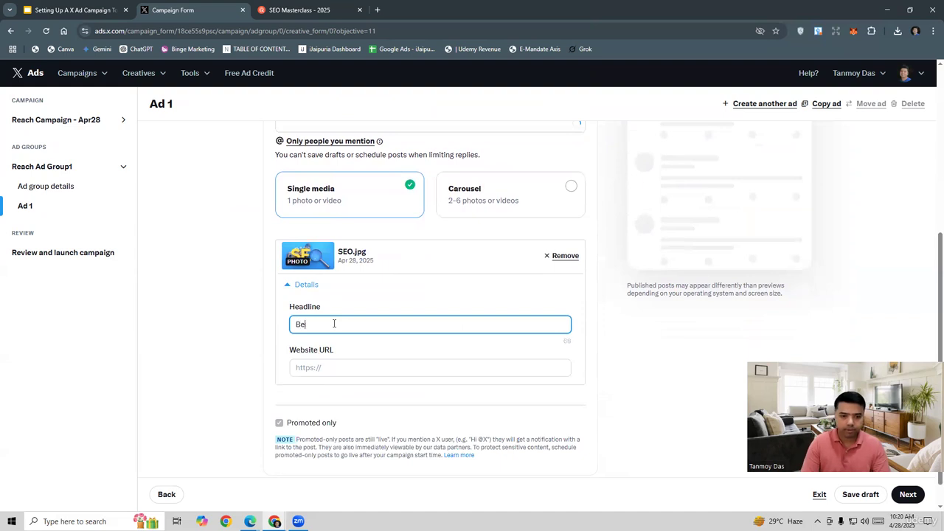
pyautogui.write('st SEO Cou')
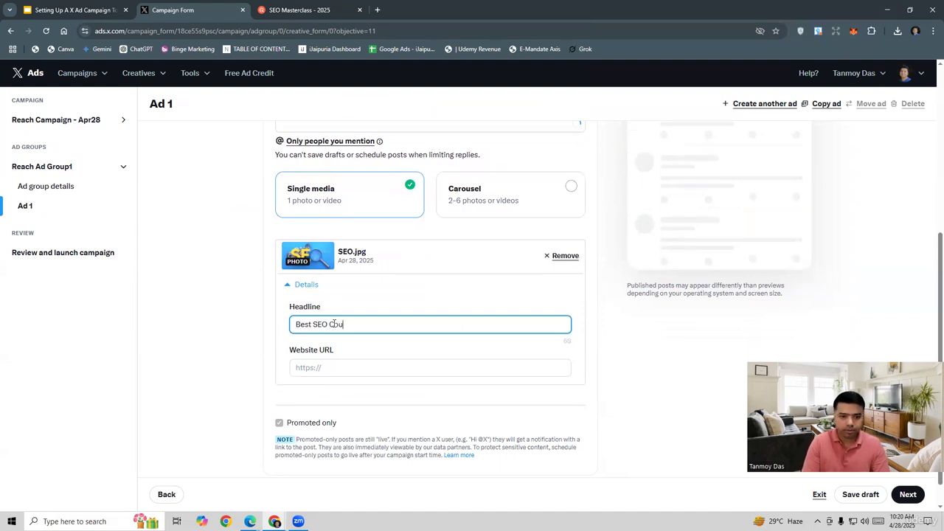
pyautogui.write('rse')
pyautogui.click(314, 372)
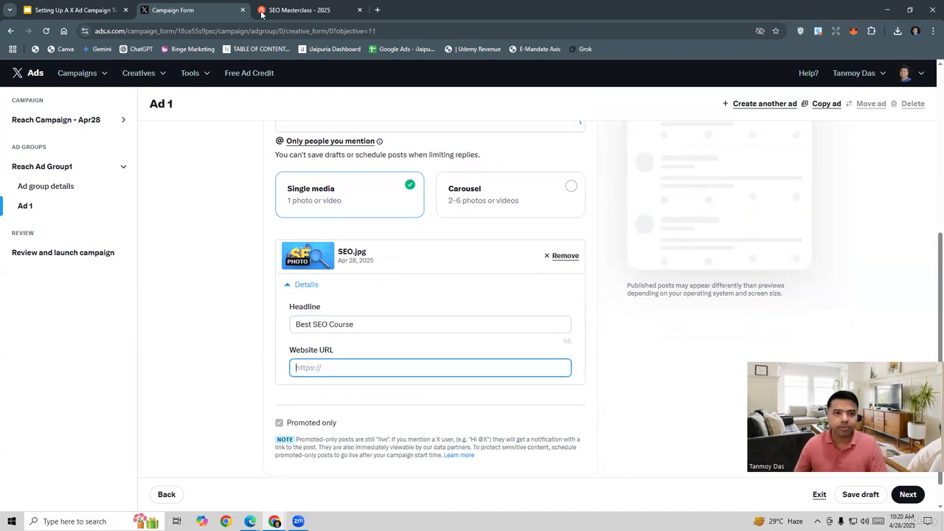
pyautogui.click(295, 10)
pyautogui.click(241, 31)
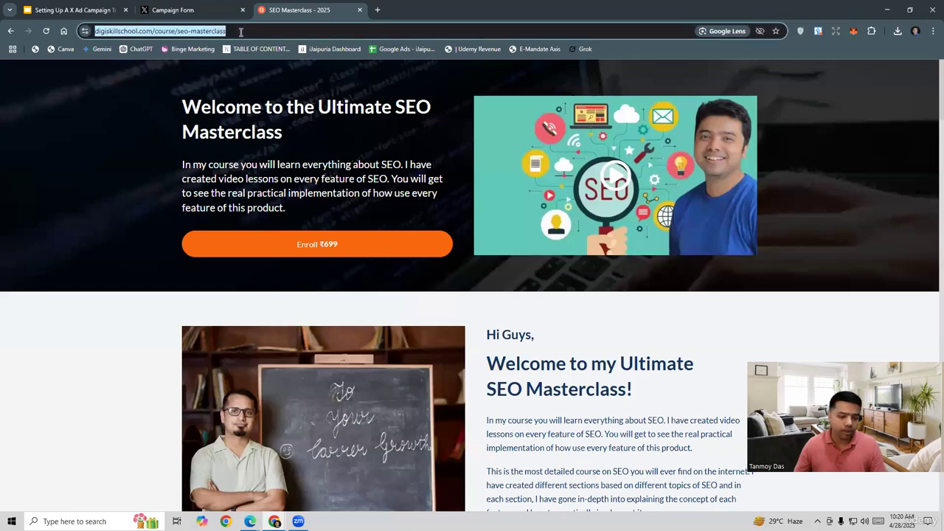
pyautogui.hotkey('ctrl', 'c')
pyautogui.click(221, 9)
pyautogui.hotkey('ctrl', 'v')
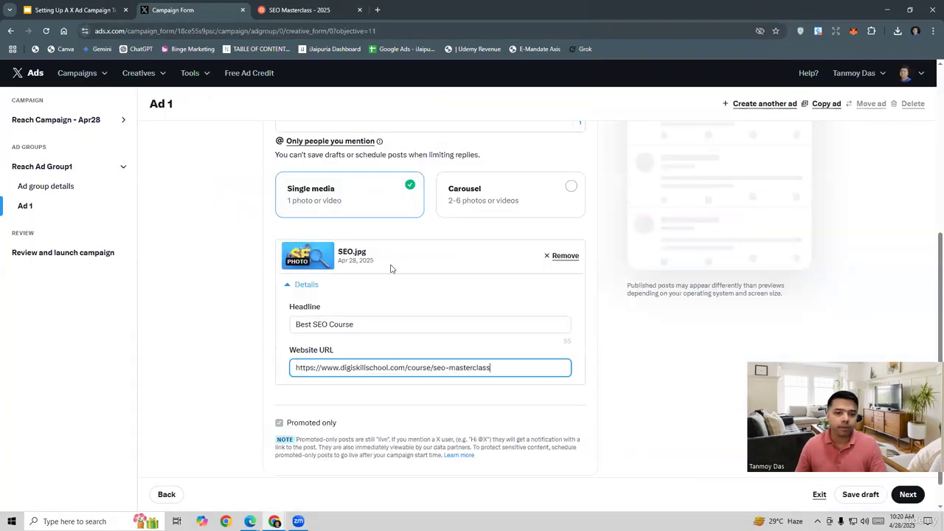
pyautogui.click(242, 325)
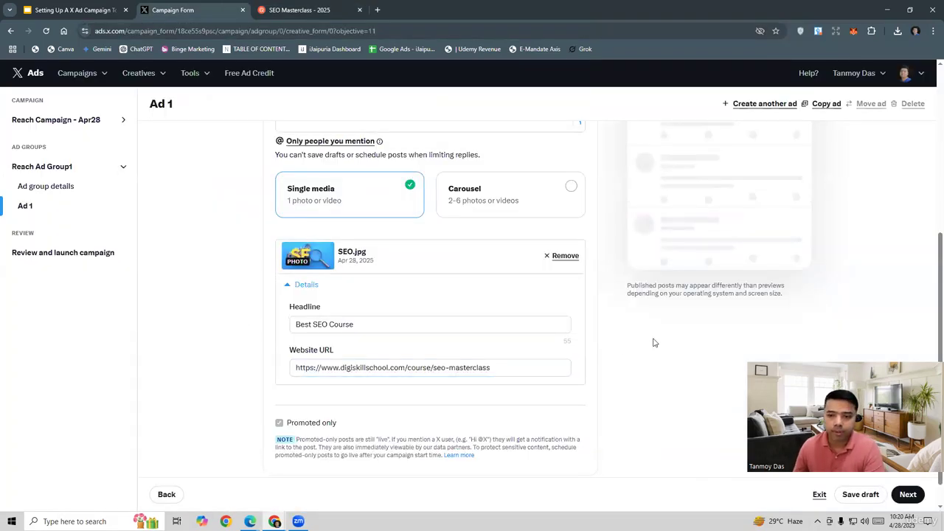
# Check the finished Ad 1 in the timeline preview and continue to the campaign review.
pyautogui.scroll(5, 626, 349)
pyautogui.scroll(2, 625, 348)
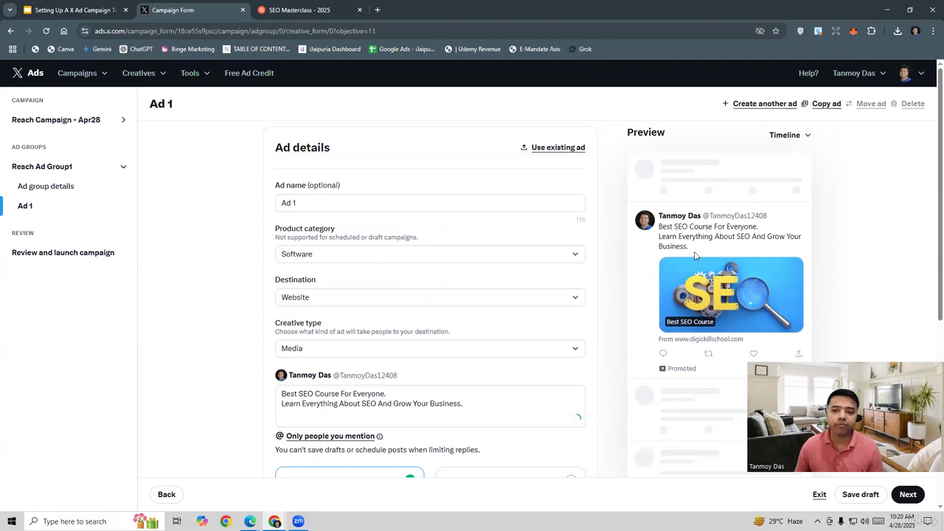
pyautogui.scroll(-3, 619, 312)
pyautogui.scroll(-1, 619, 313)
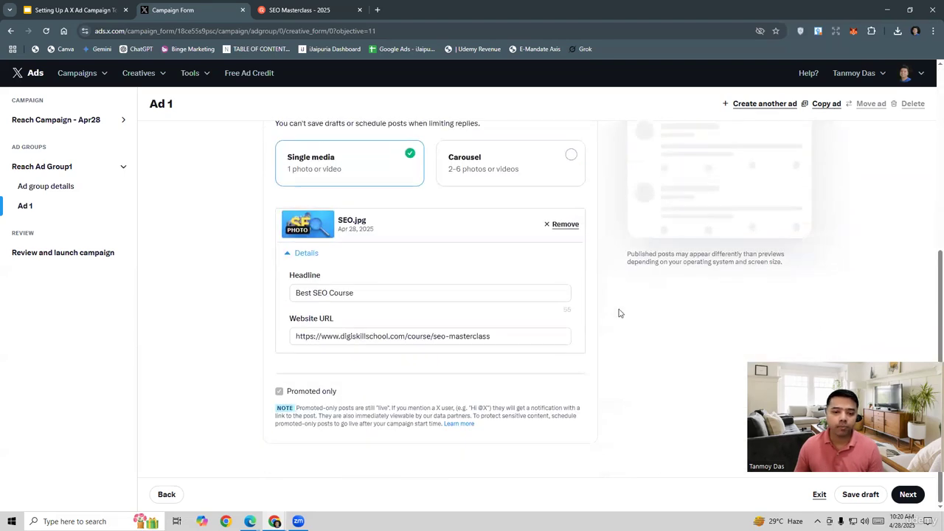
pyautogui.click(909, 494)
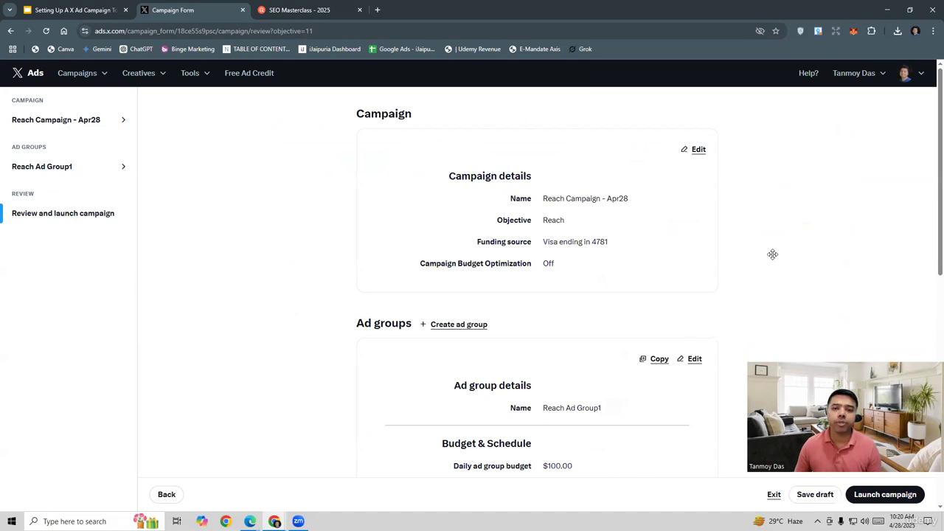
# Review the campaign's budget, delivery, placements, targeting and ad details, and launch the campaign.
pyautogui.scroll(-1, 607, 315)
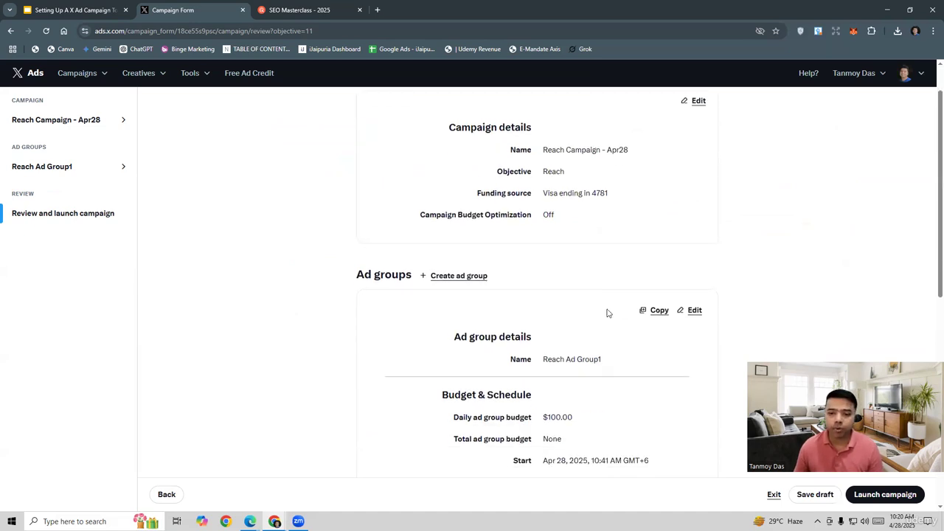
pyautogui.scroll(-2, 607, 313)
pyautogui.scroll(-3, 616, 351)
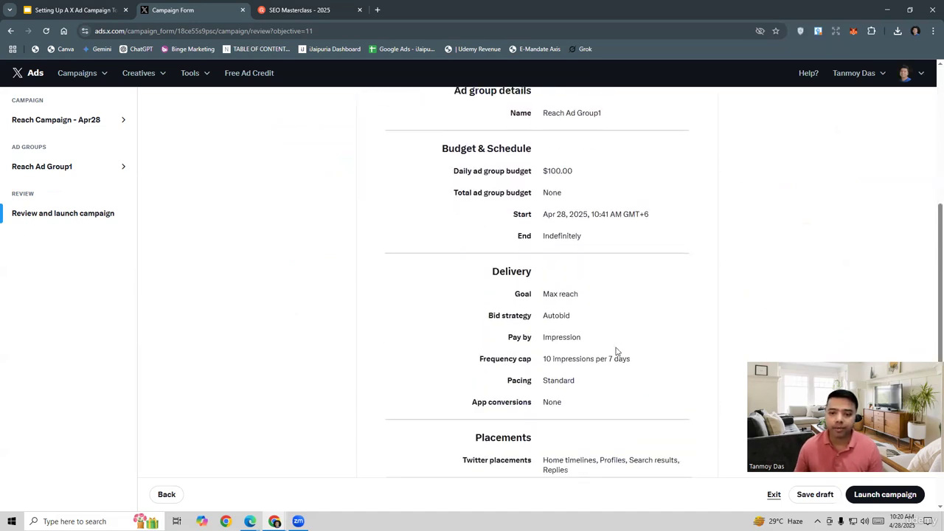
pyautogui.scroll(-3, 617, 351)
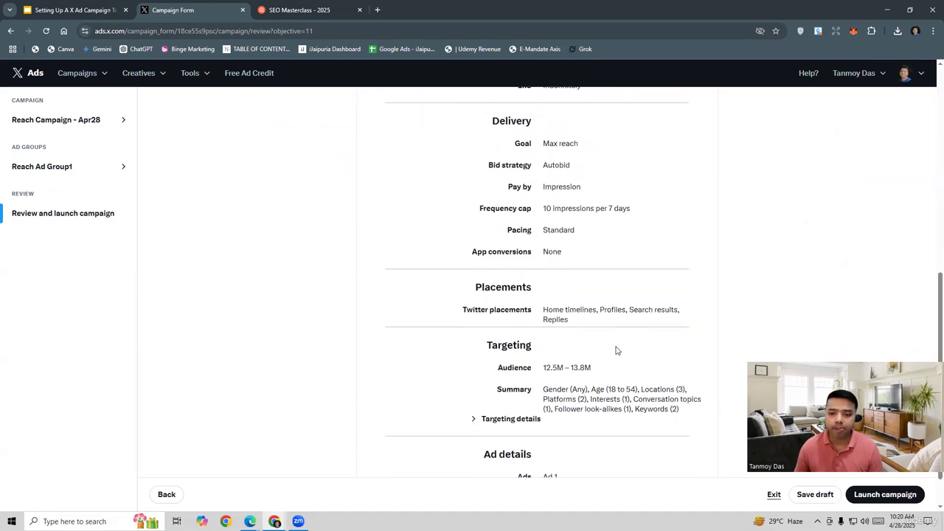
pyautogui.click(877, 495)
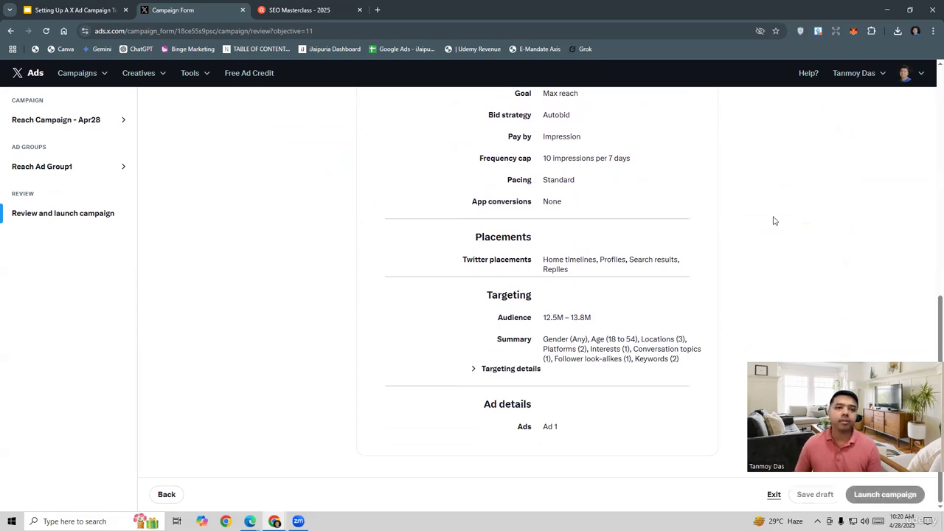